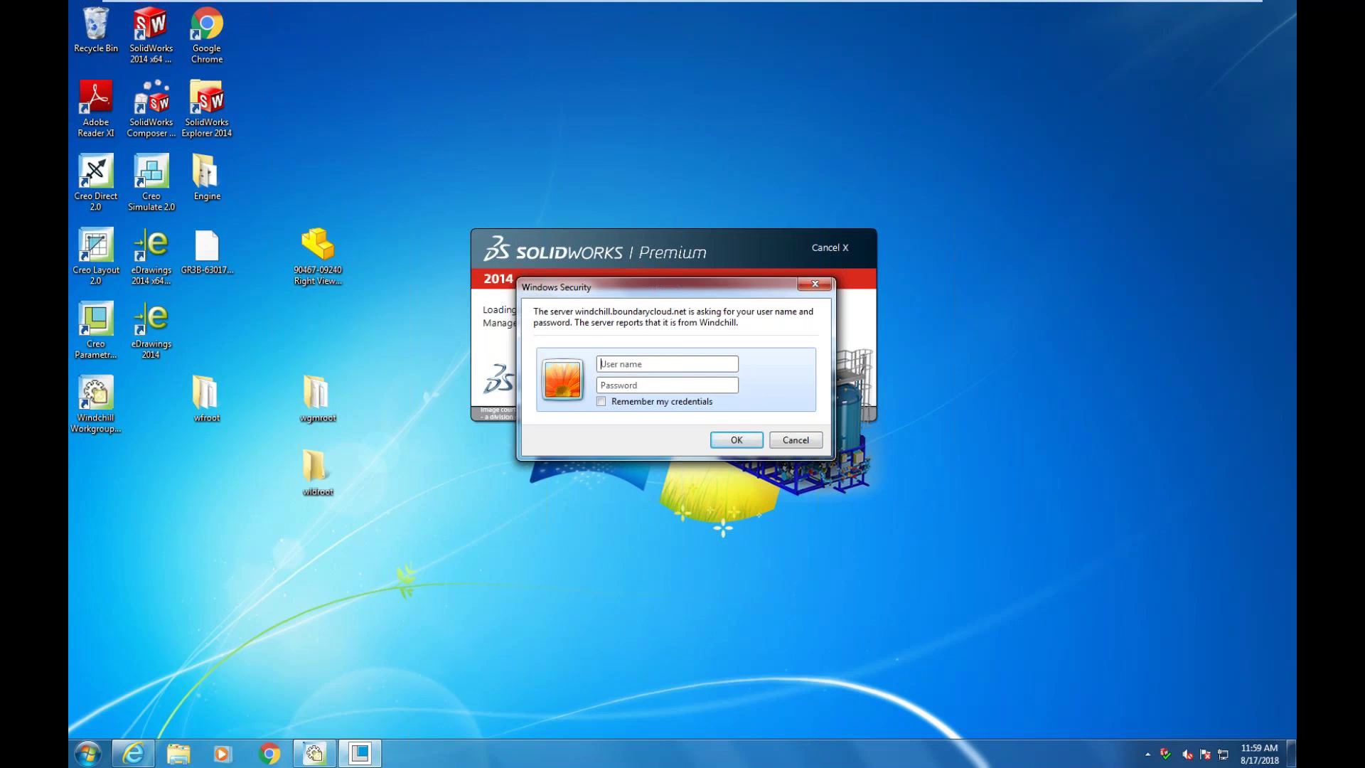
Sign in to the Windchill server with the user name and password.
key(Tab)
text(•••••••••)
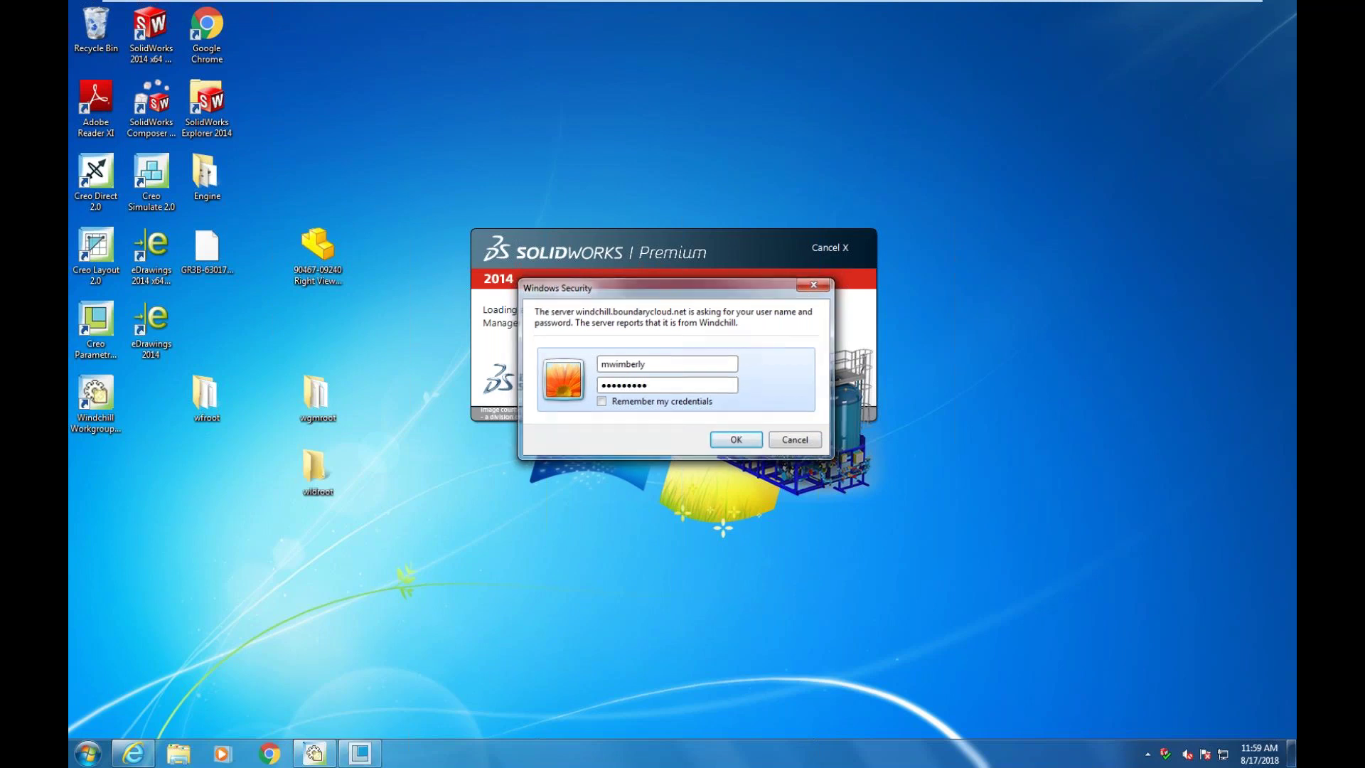
key(Return)
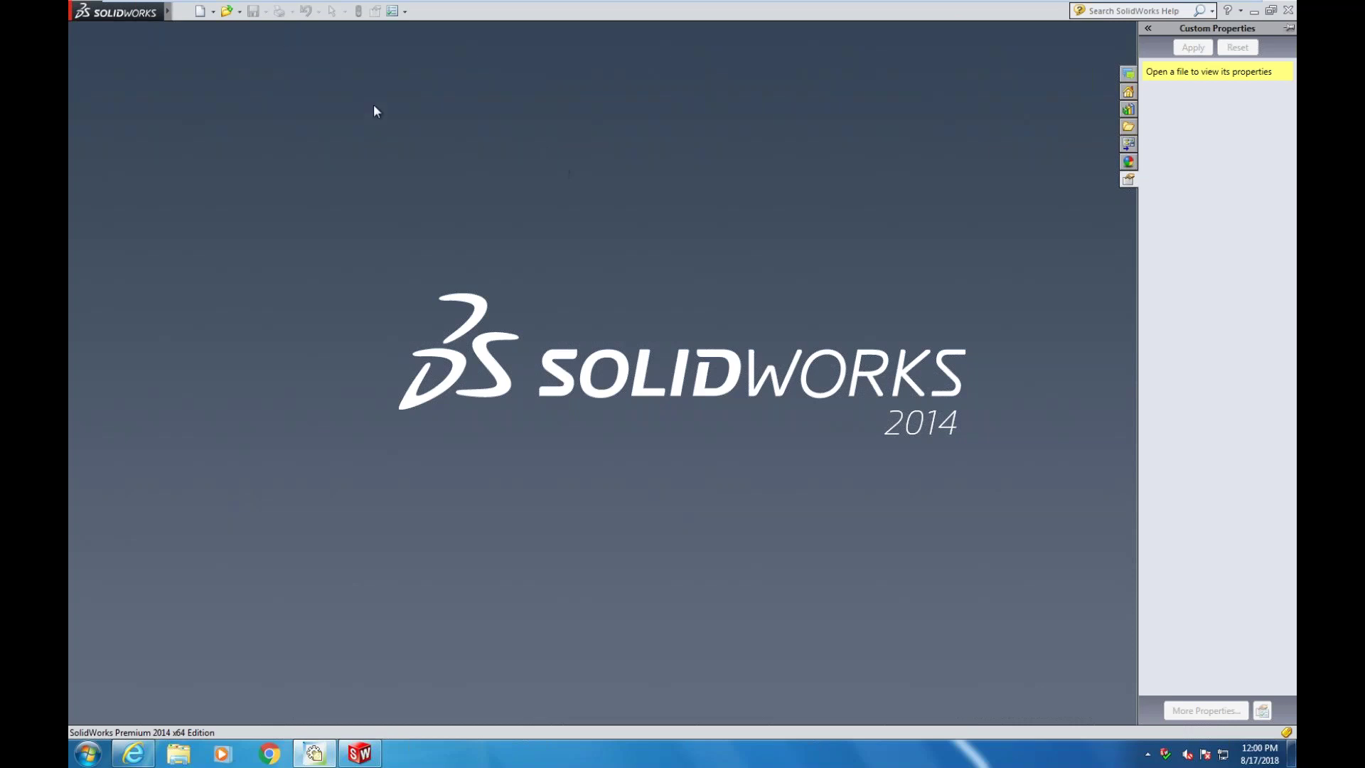
Bring up the Open dialog showing the Windchill Workspace folder.
click(228, 12)
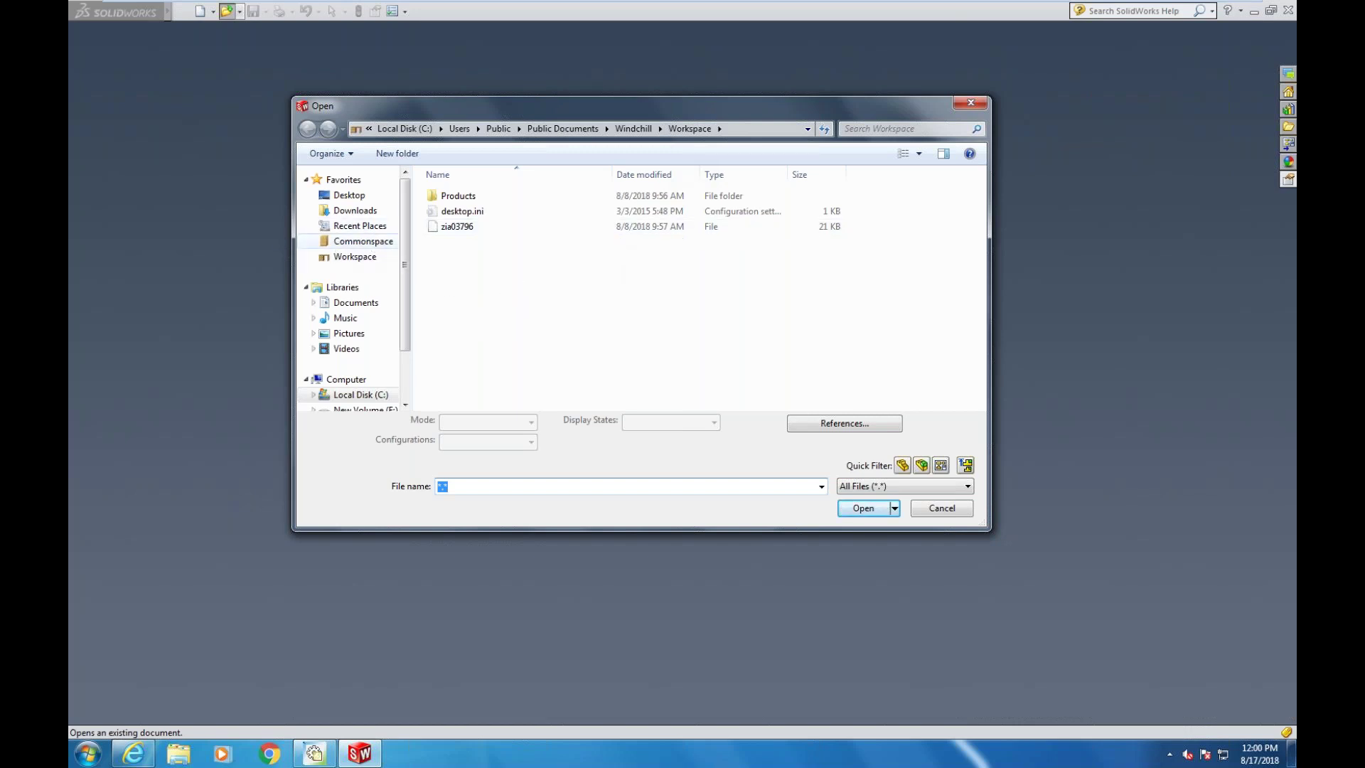
Open Engine_Demo.SLDASM from Commonspace > Products > MW Demo Product > CAD.
click(349, 244)
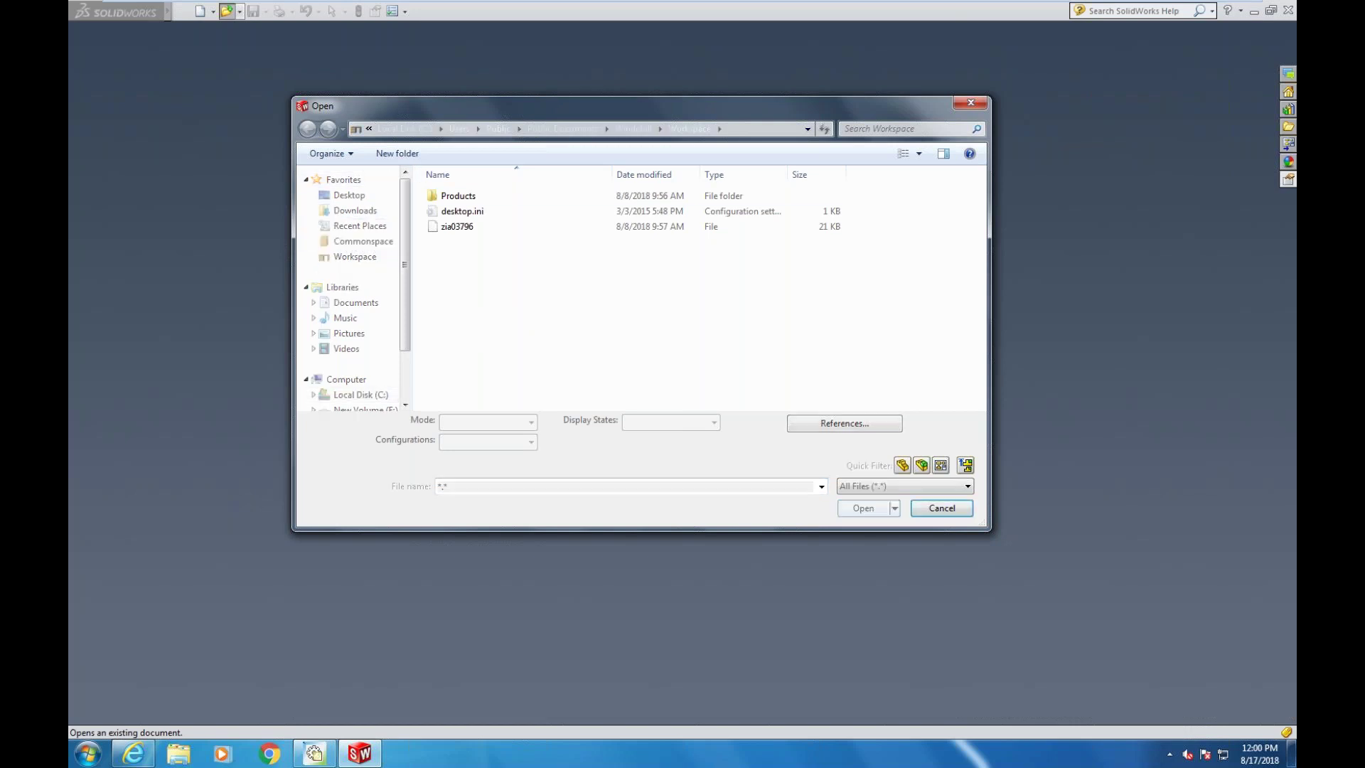
double_click(469, 214)
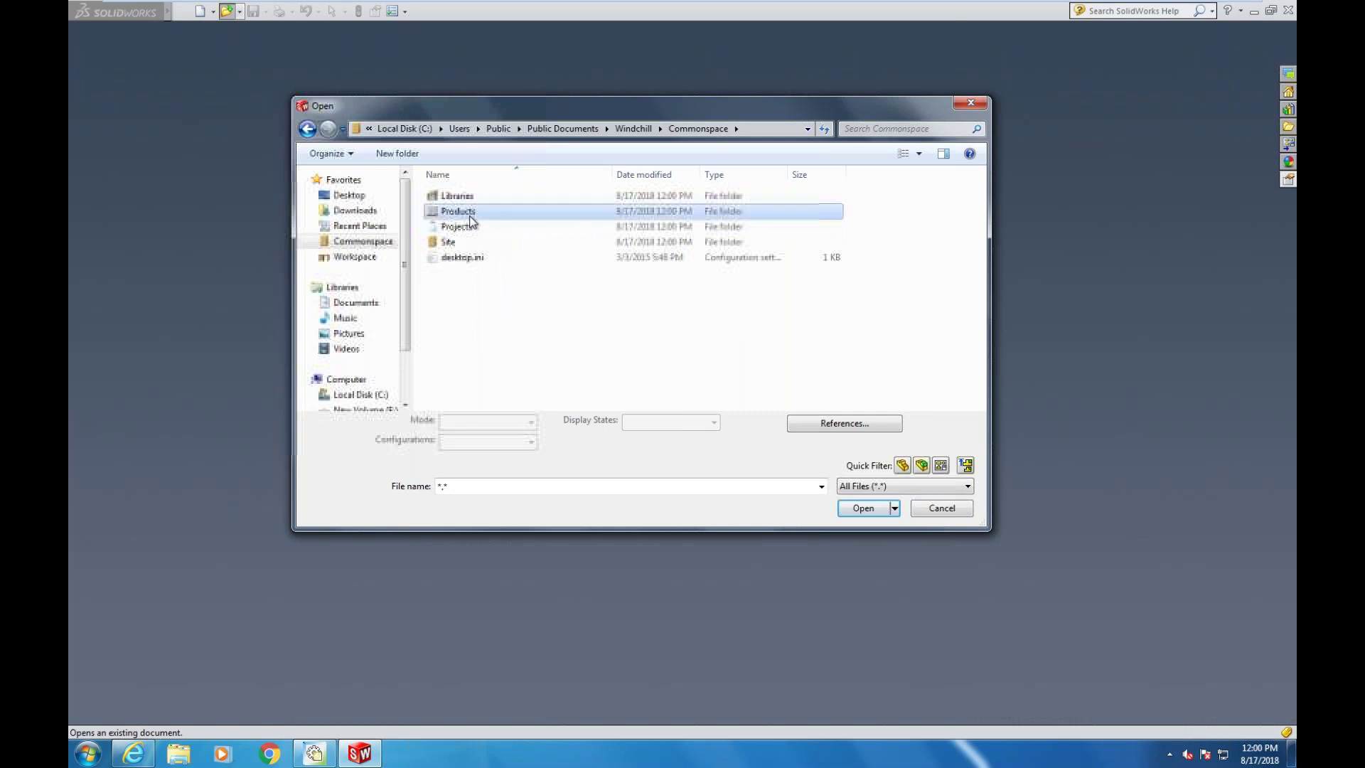
click(473, 258)
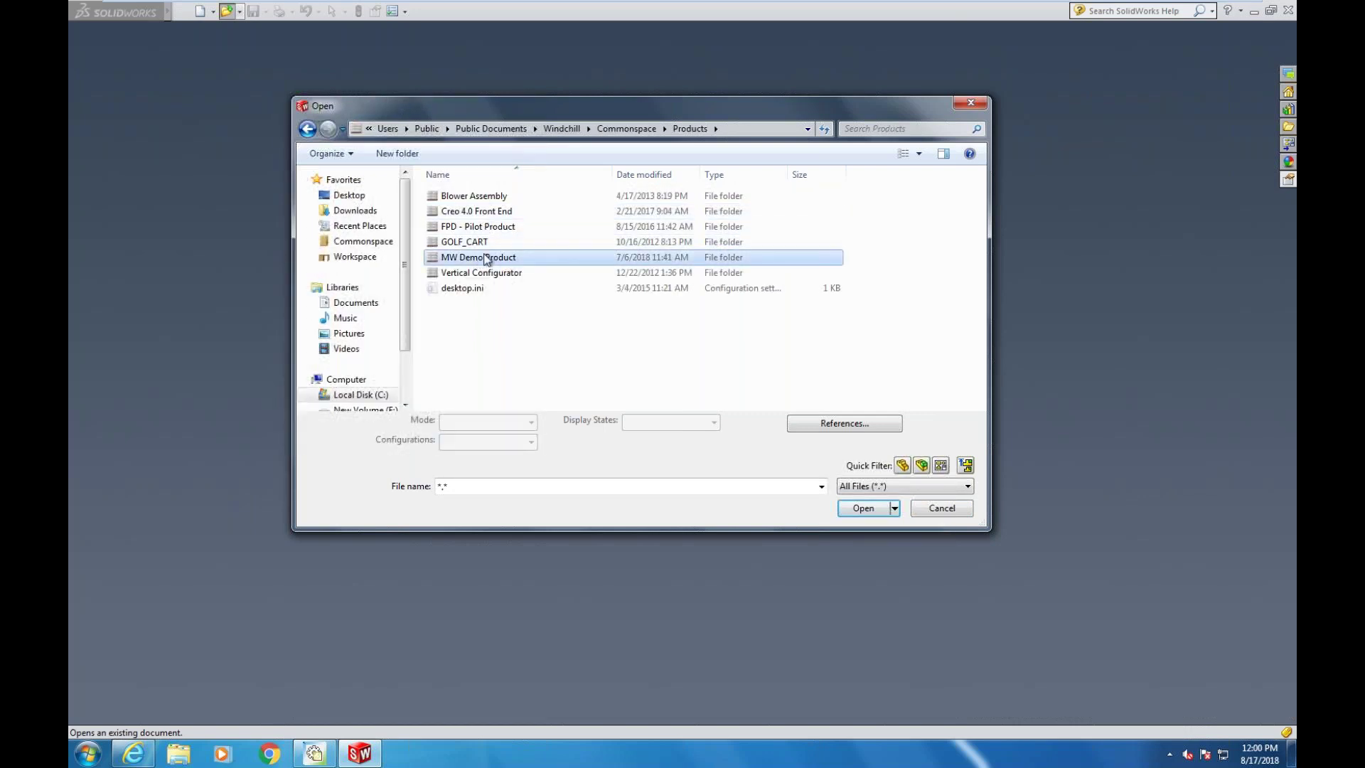
double_click(476, 260)
click(461, 203)
double_click(460, 203)
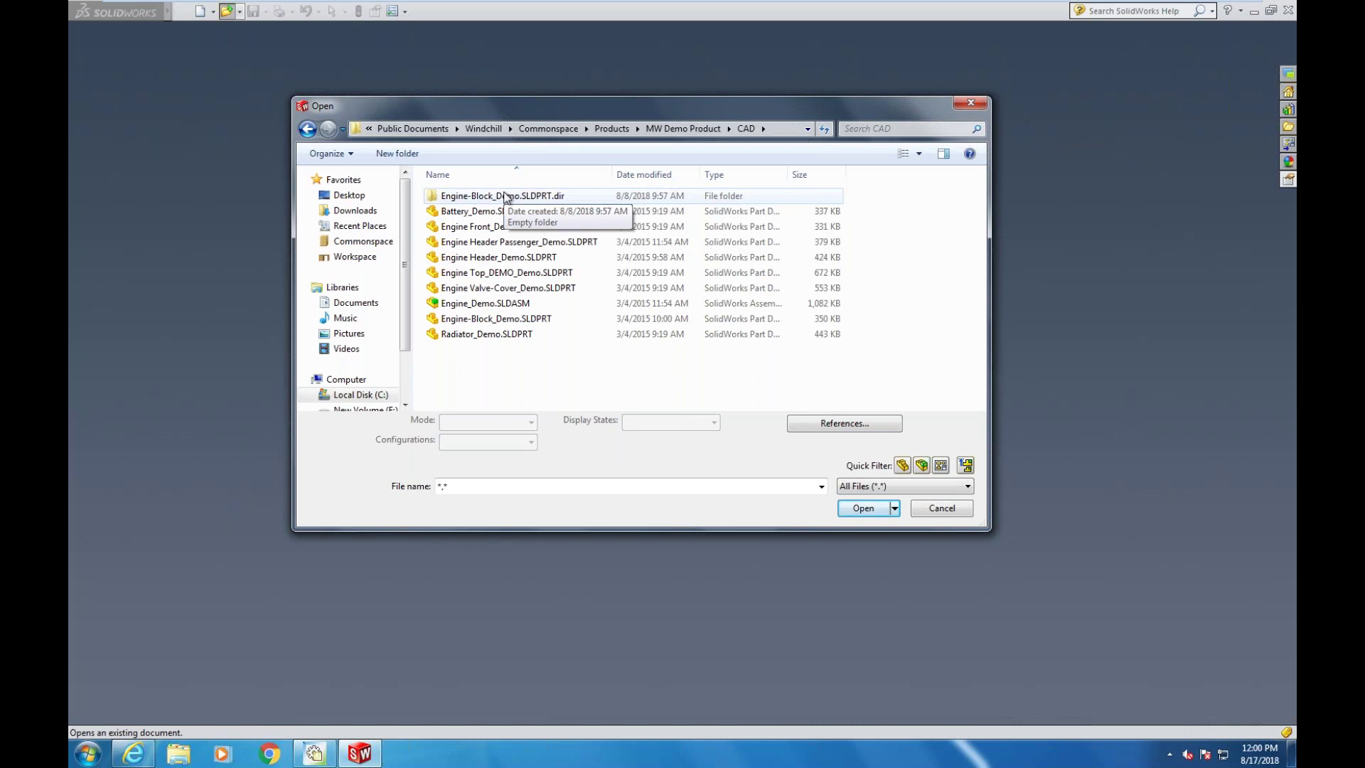
double_click(481, 304)
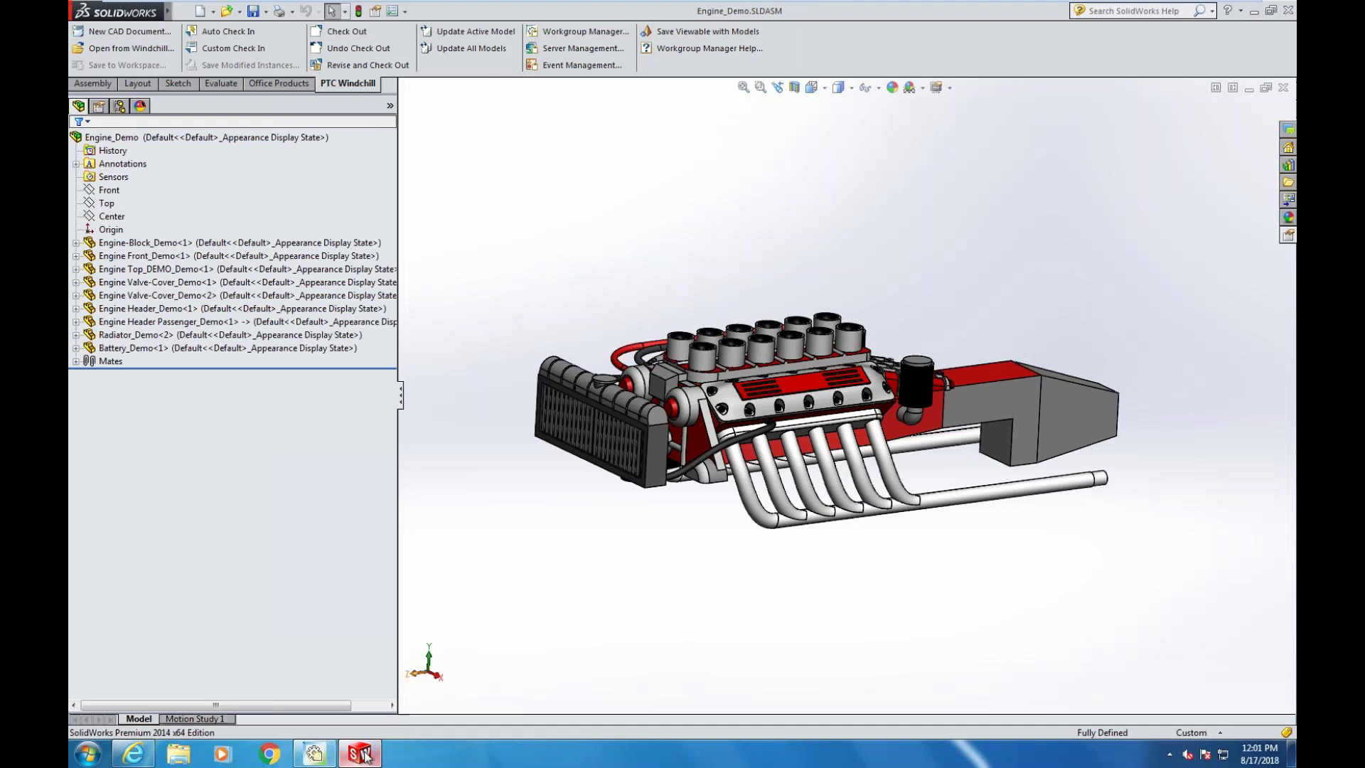
click(315, 755)
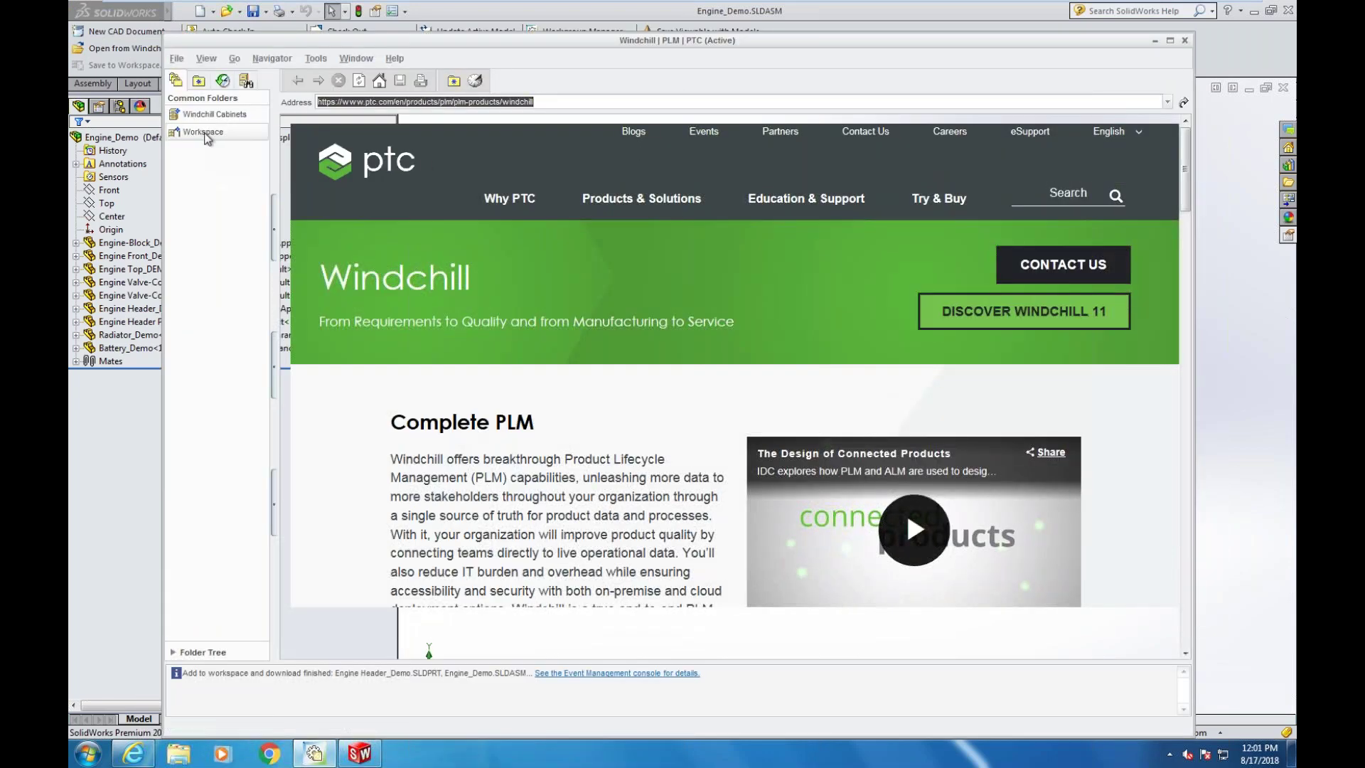
click(205, 133)
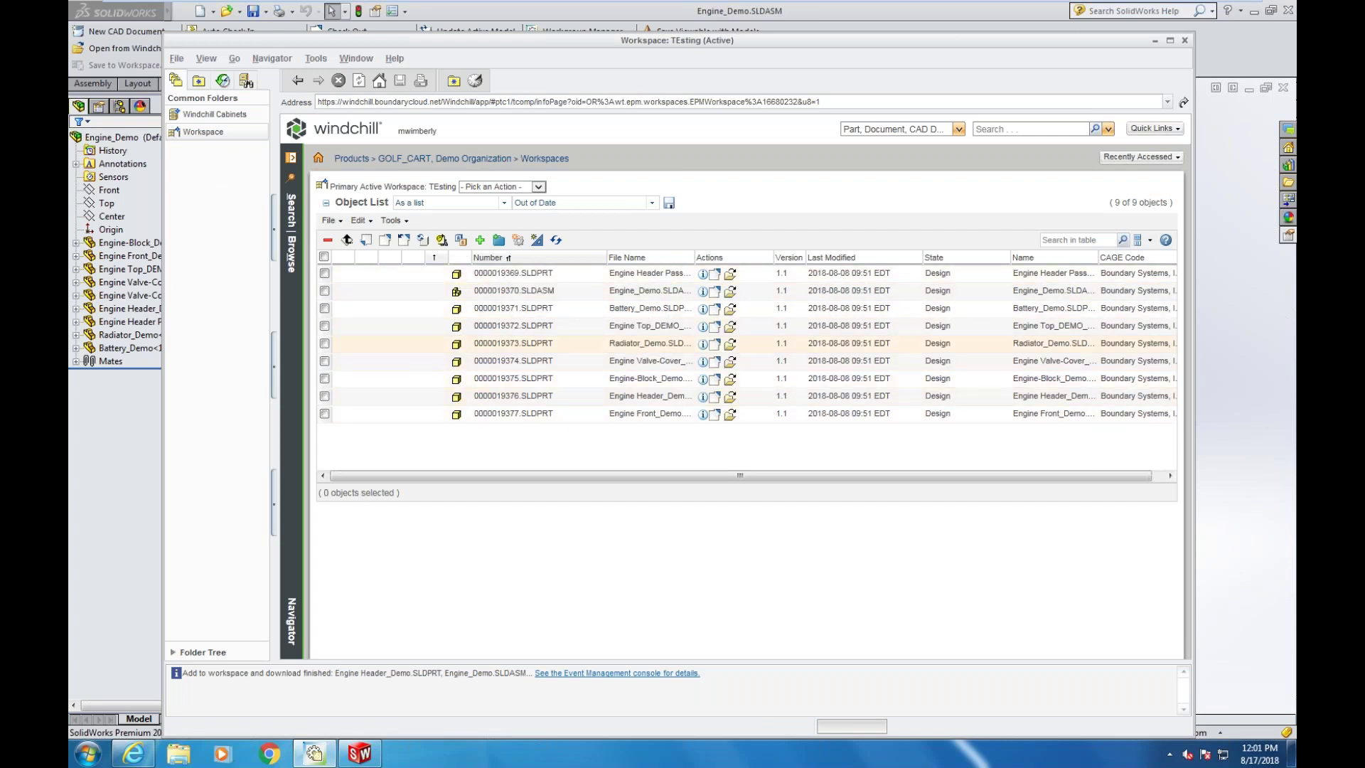
click(1154, 42)
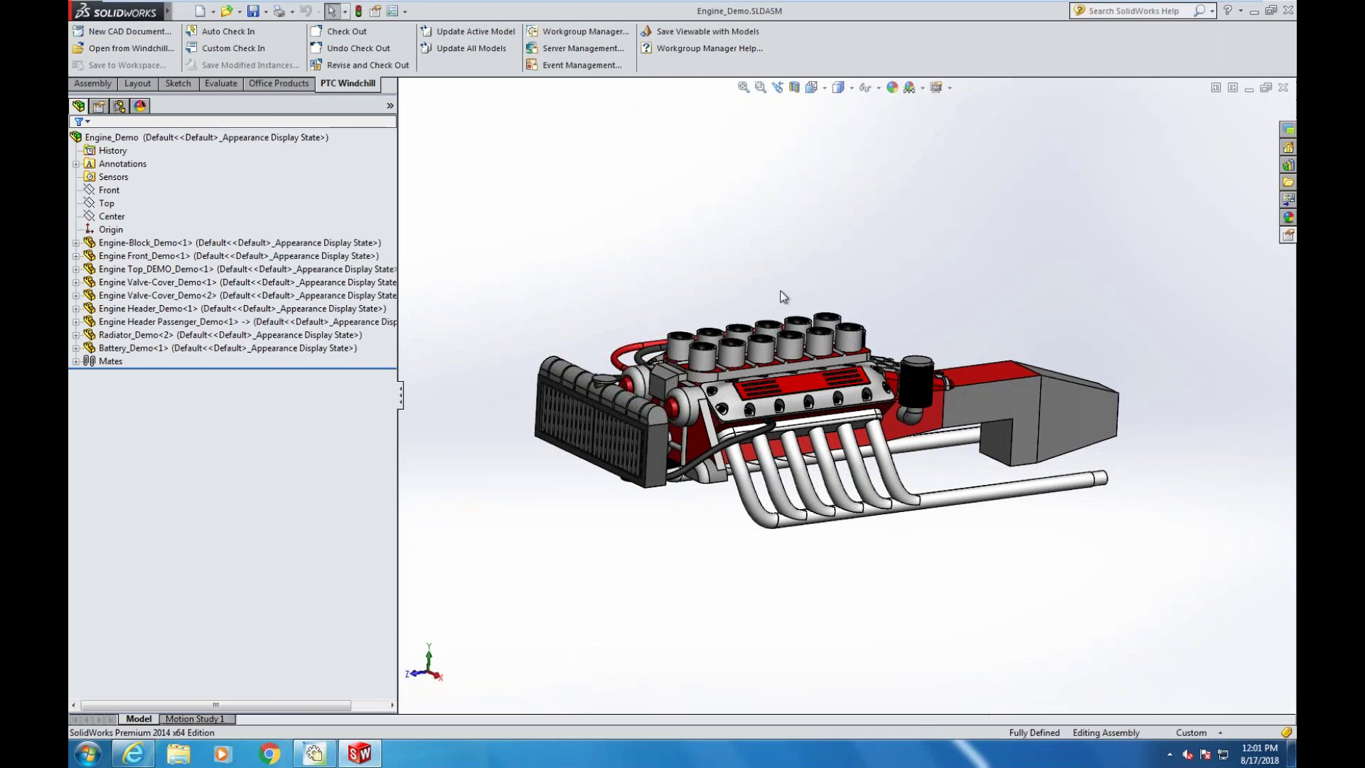
Open Engine-Block_Demo from the assembly and show its Base-Extrude dimensions (.830, .280).
middle_drag(977, 244, 872, 310)
click(1017, 464)
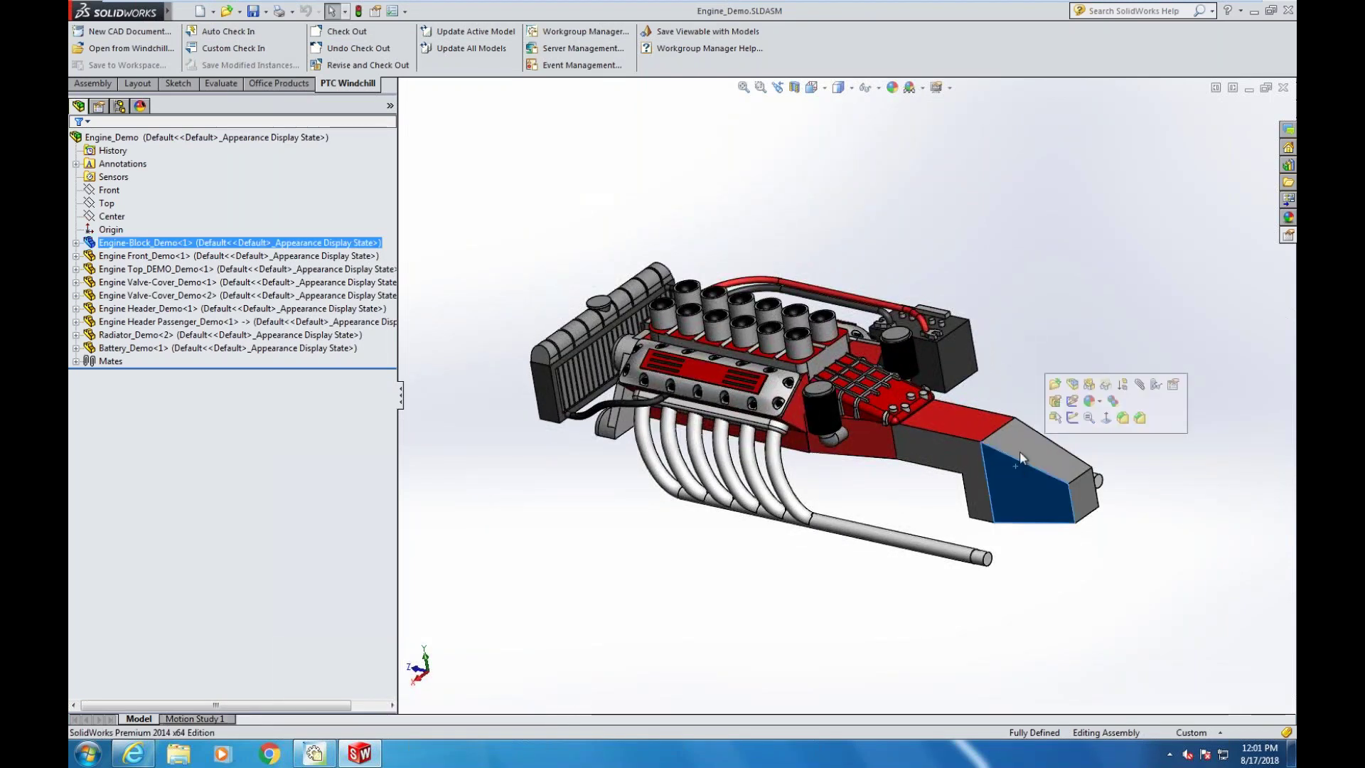
click(1052, 386)
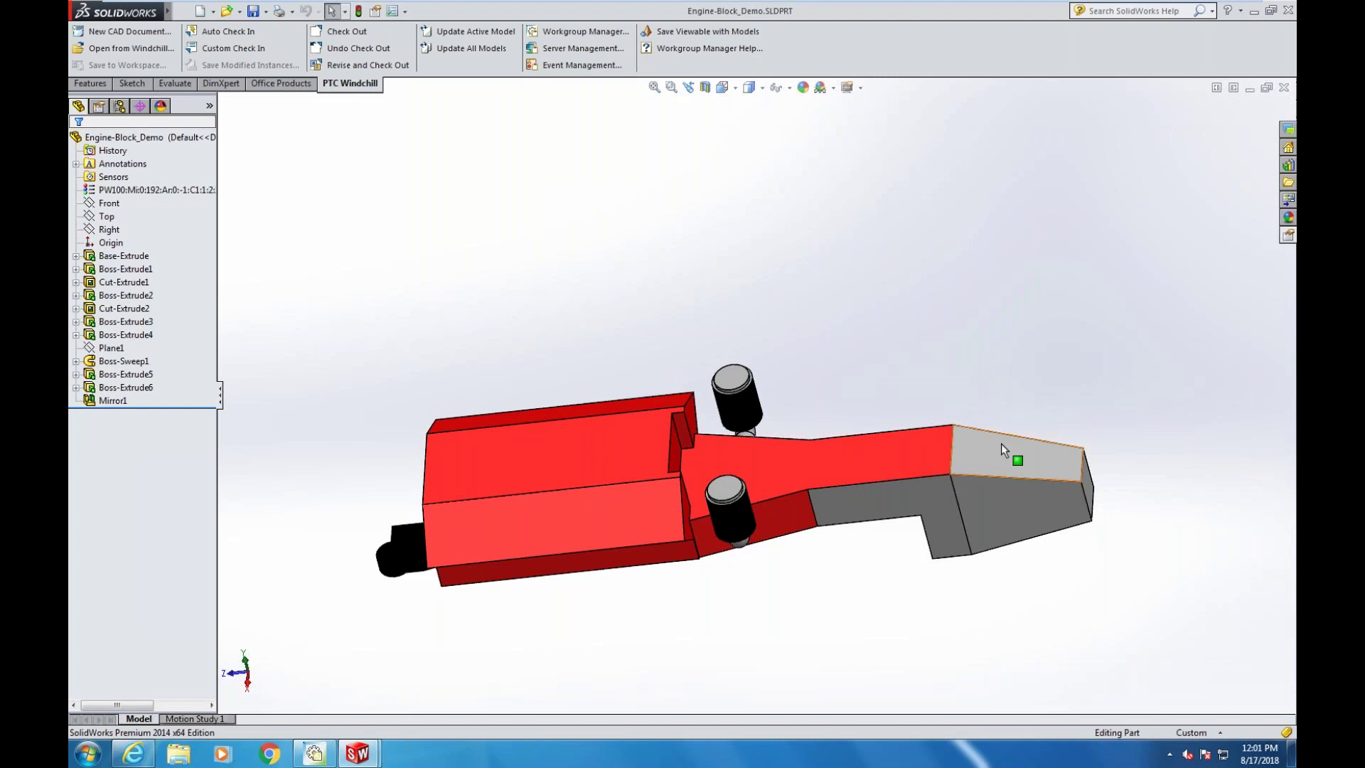
middle_drag(993, 436, 1102, 311)
Change the Engine-Block's .280 dimension to .250 and rebuild the part.
click(1181, 478)
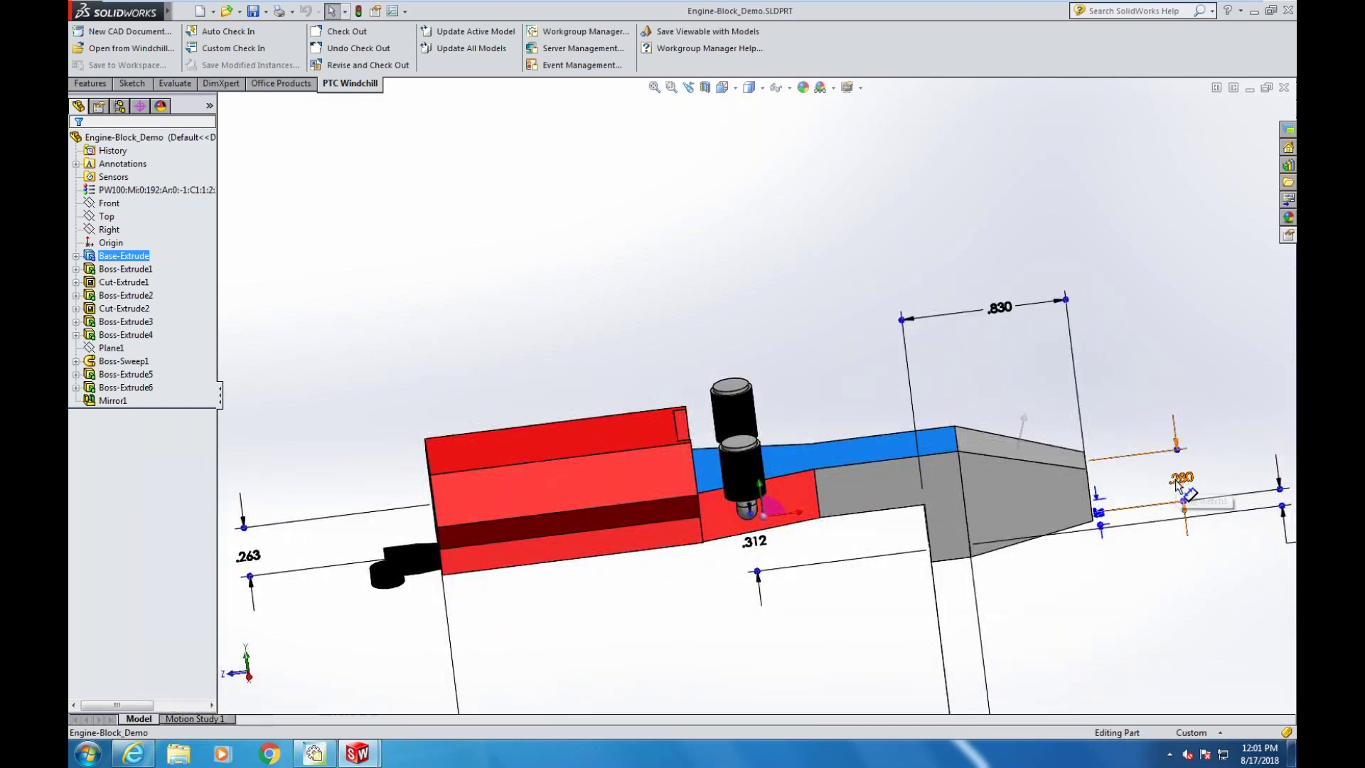
double_click(1181, 478)
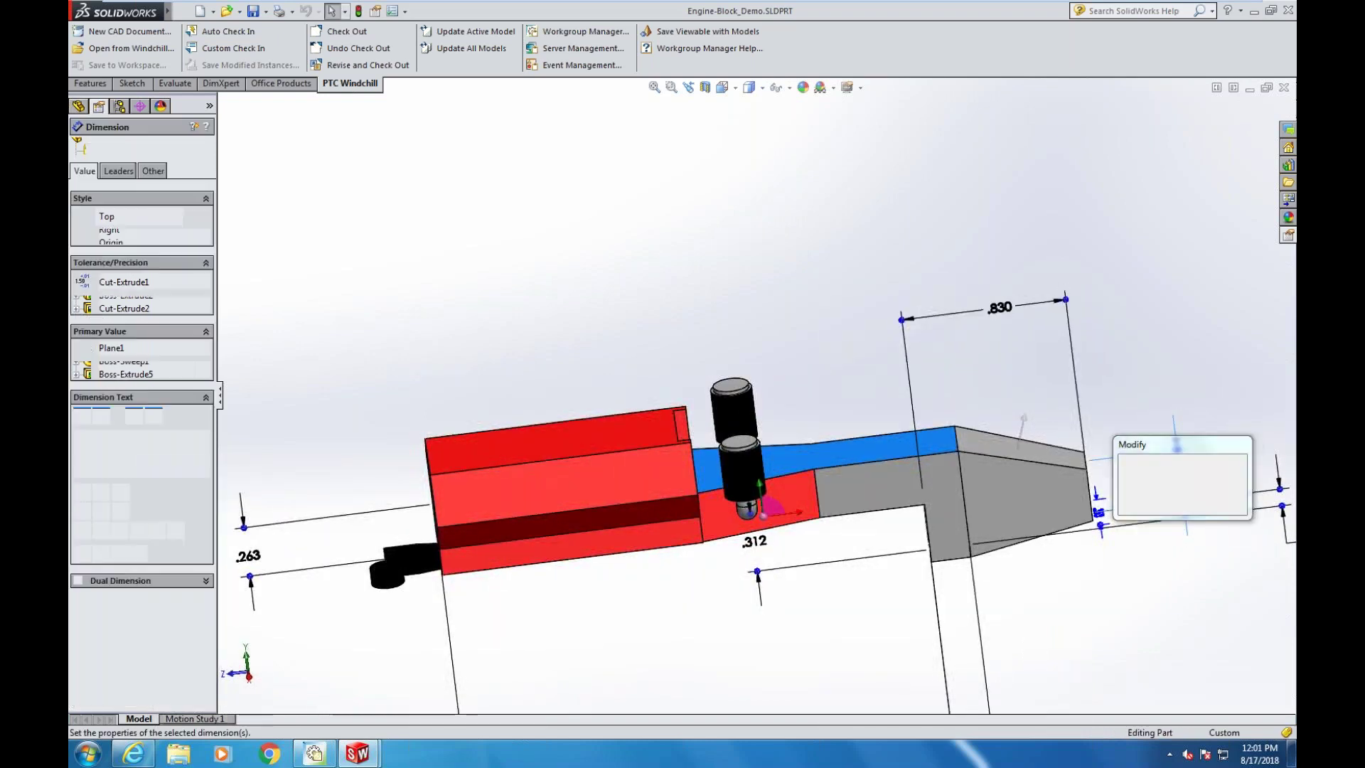
text(.25)
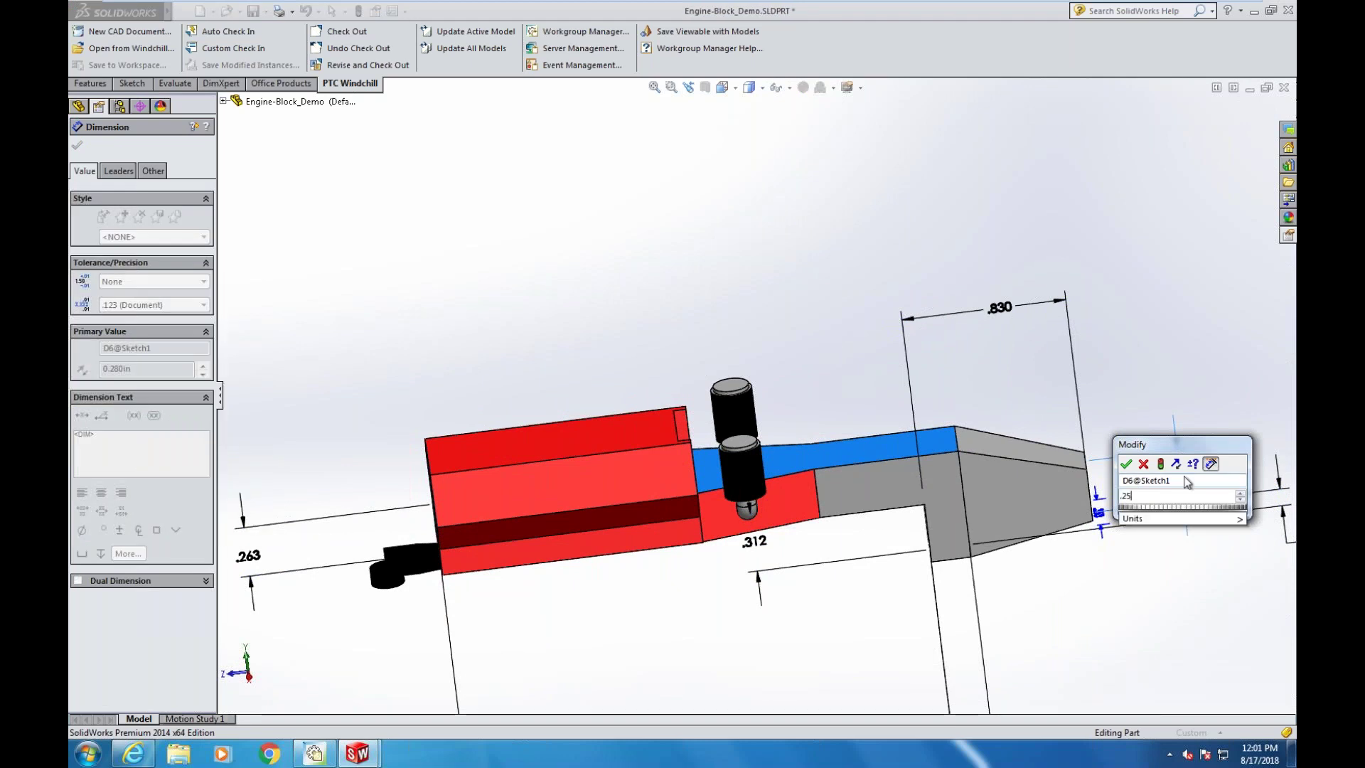
key(Return)
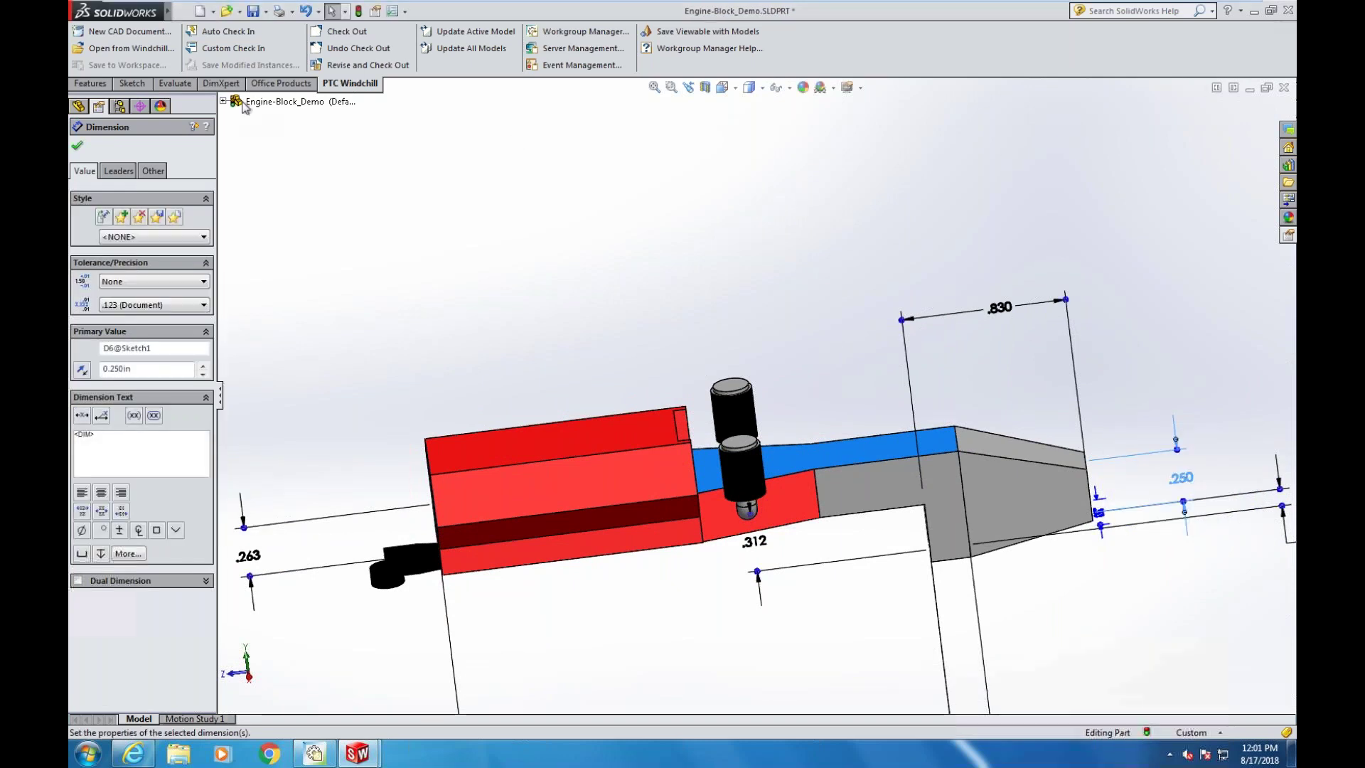
click(358, 11)
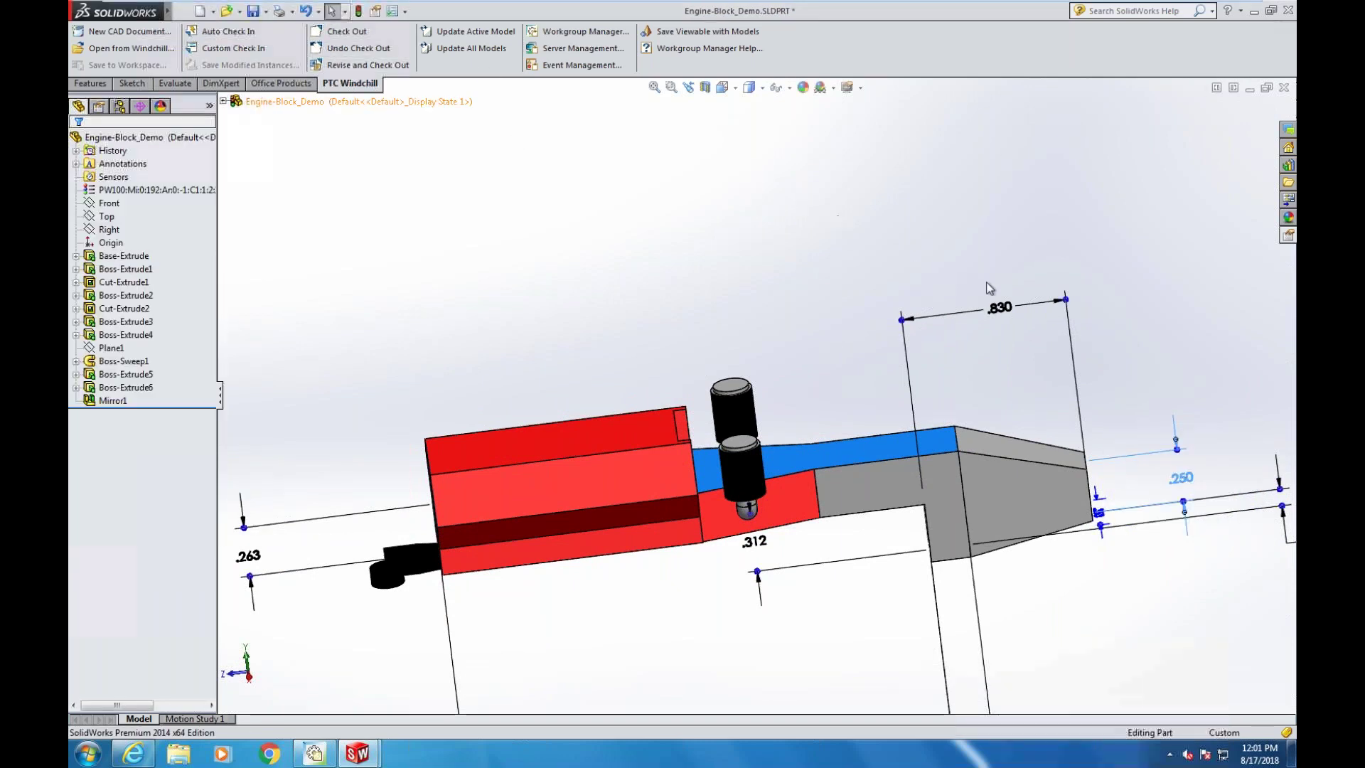
middle_drag(1094, 384, 1012, 466)
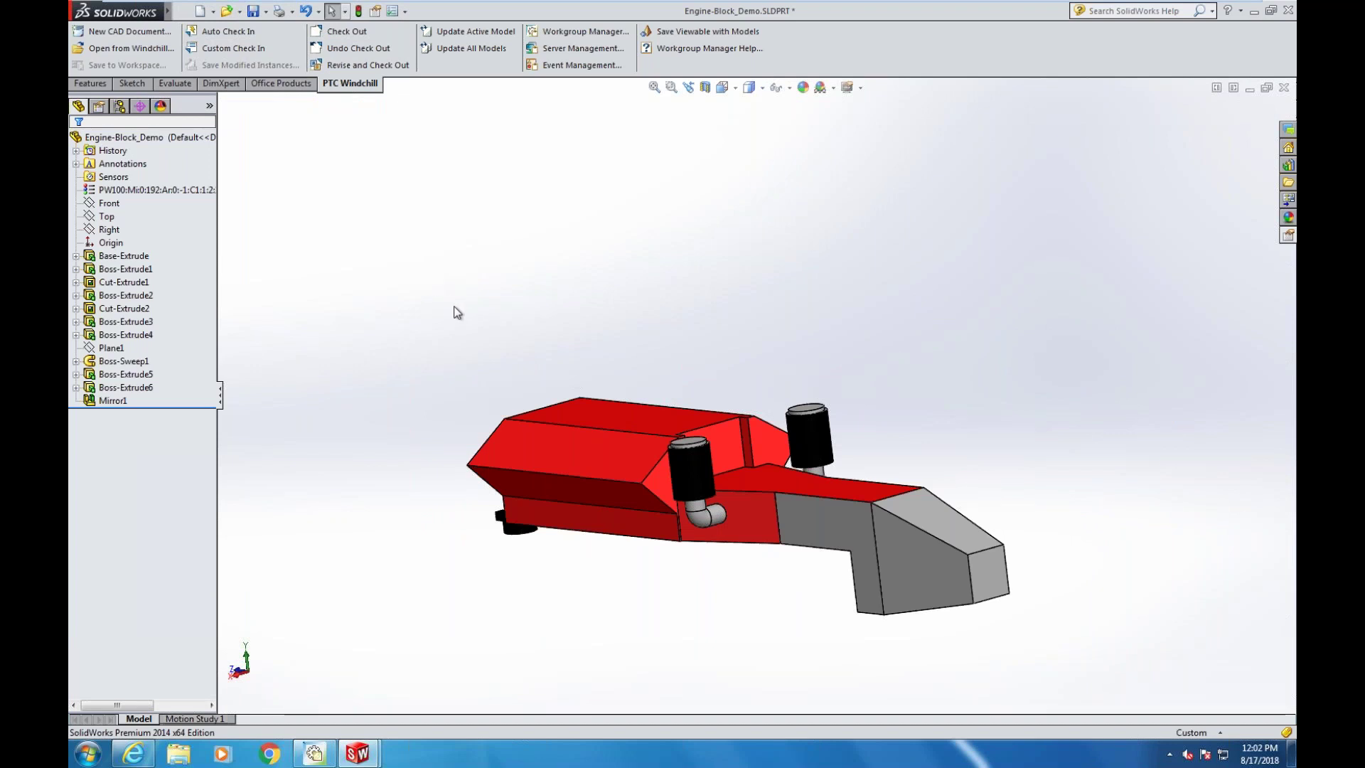
Save Engine-Block_Demo.SLDPRT, checking it out from Windchill, and bring up the Windchill workspace.
click(252, 12)
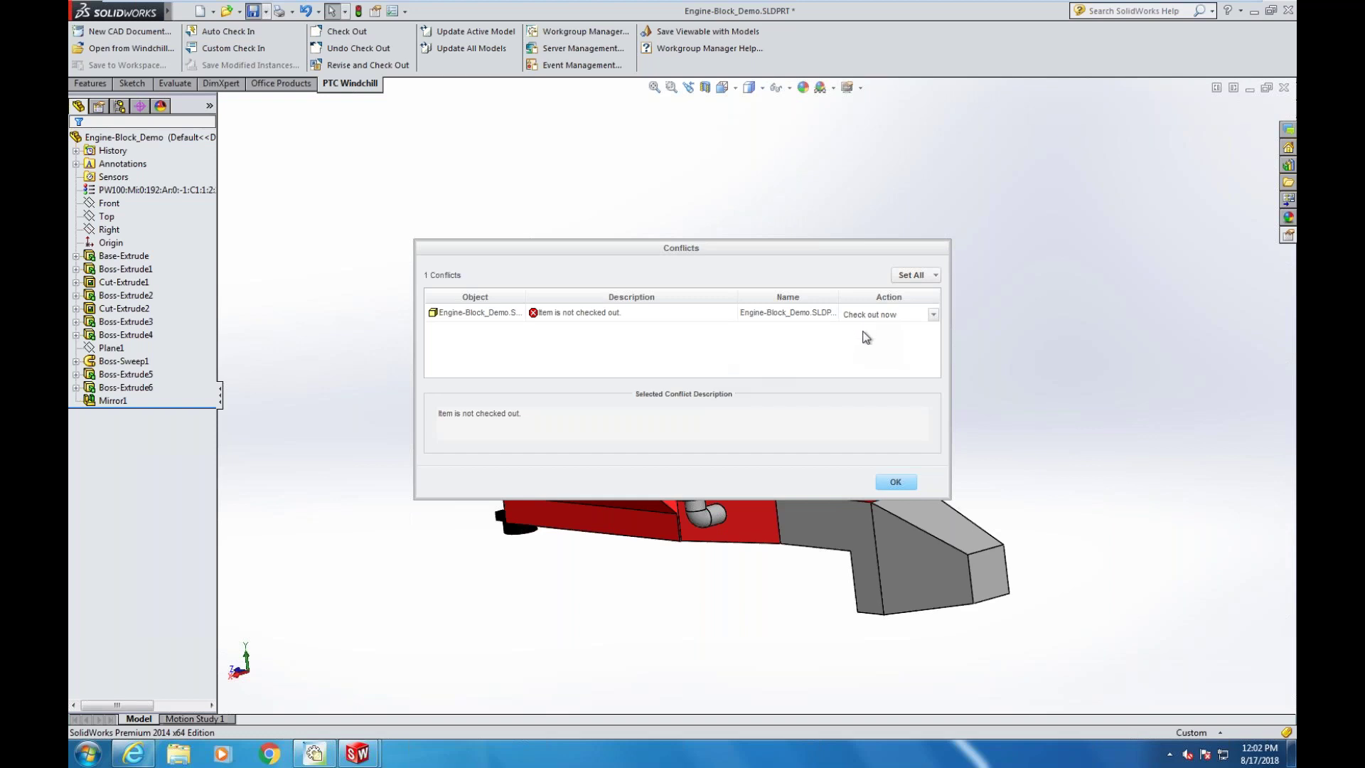
click(896, 484)
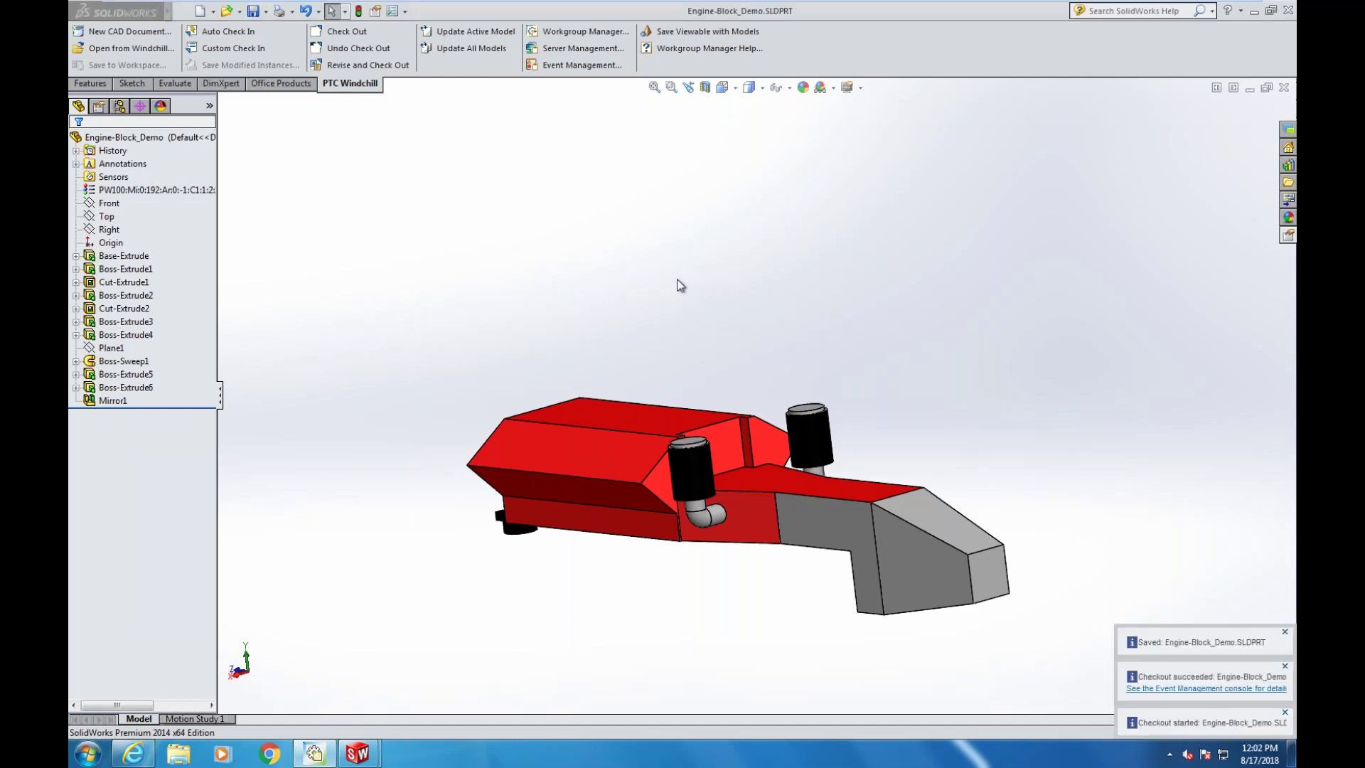
click(314, 752)
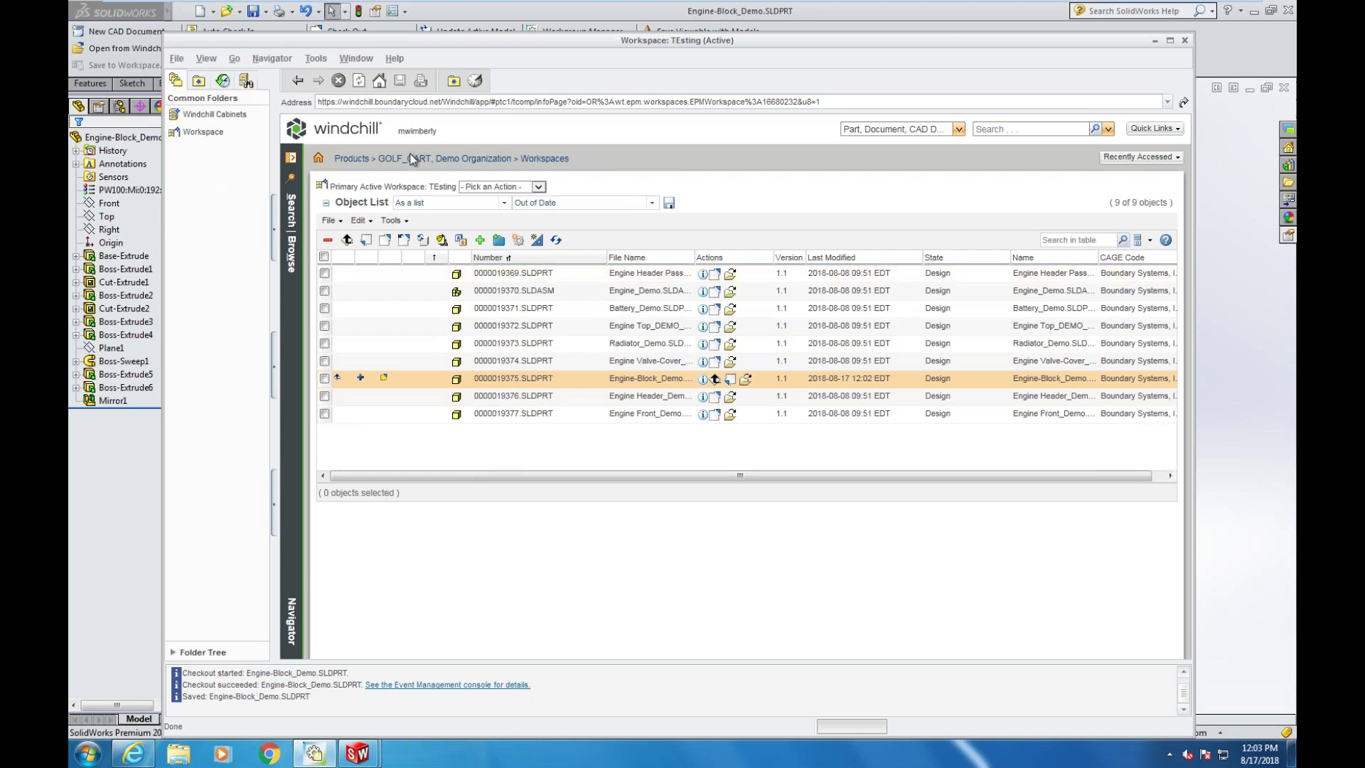
Browse Windchill Products > MW Demo Product > CAD to find Engine-Block_Demo, then minimize Windchill.
click(351, 159)
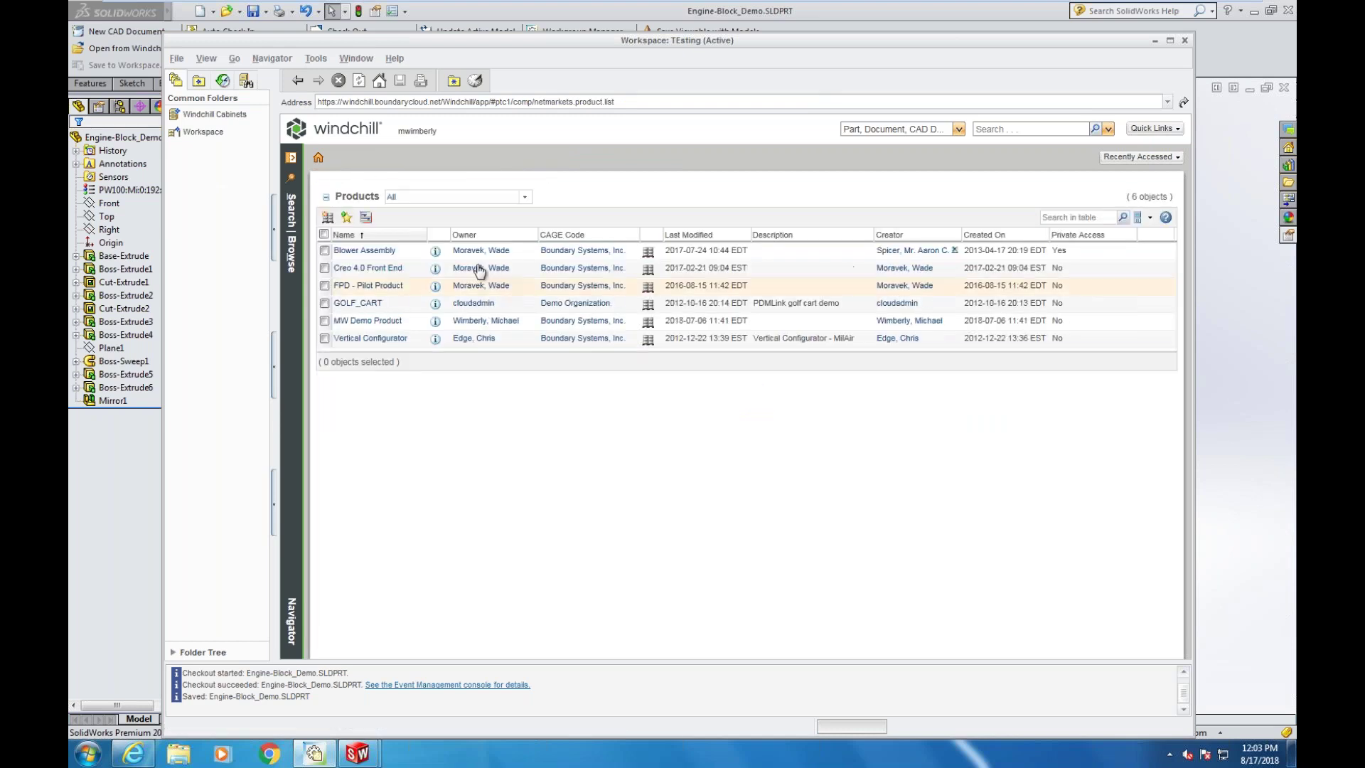
click(393, 323)
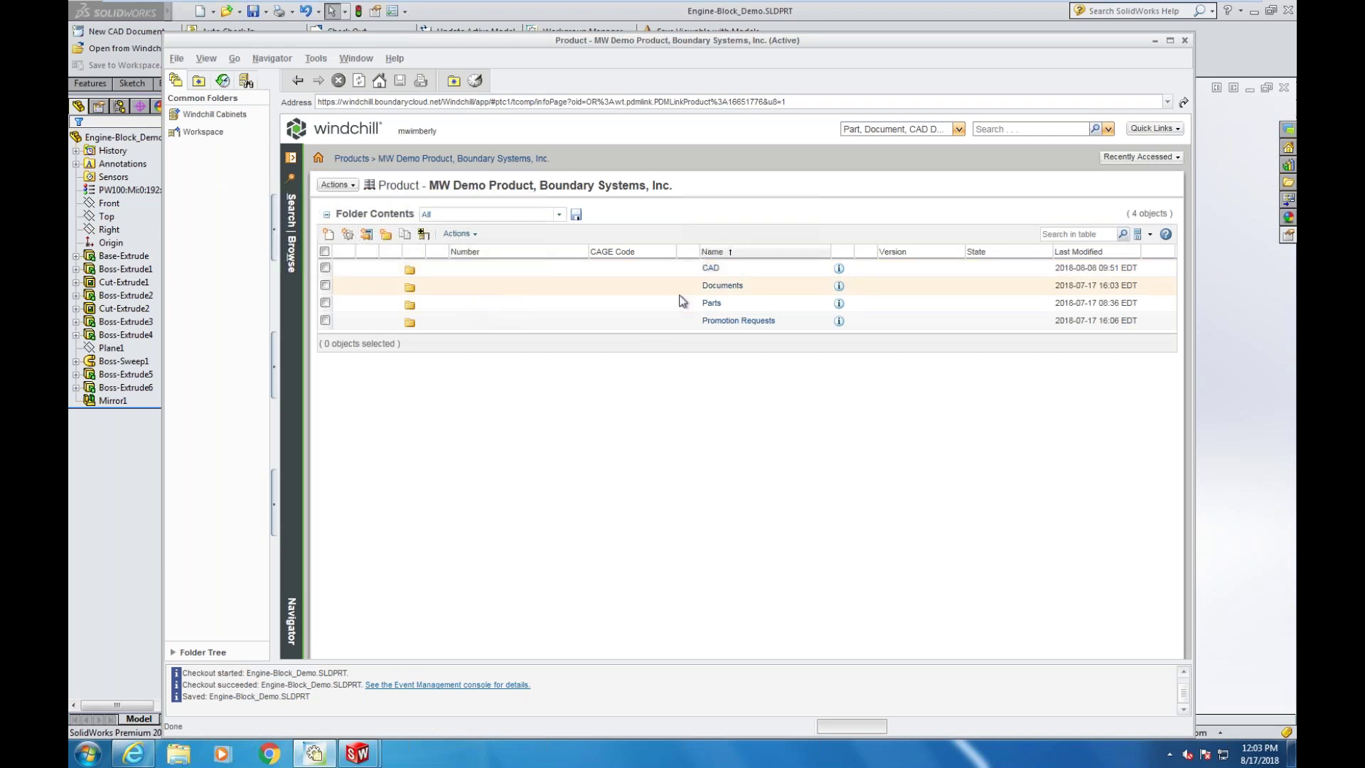
click(711, 268)
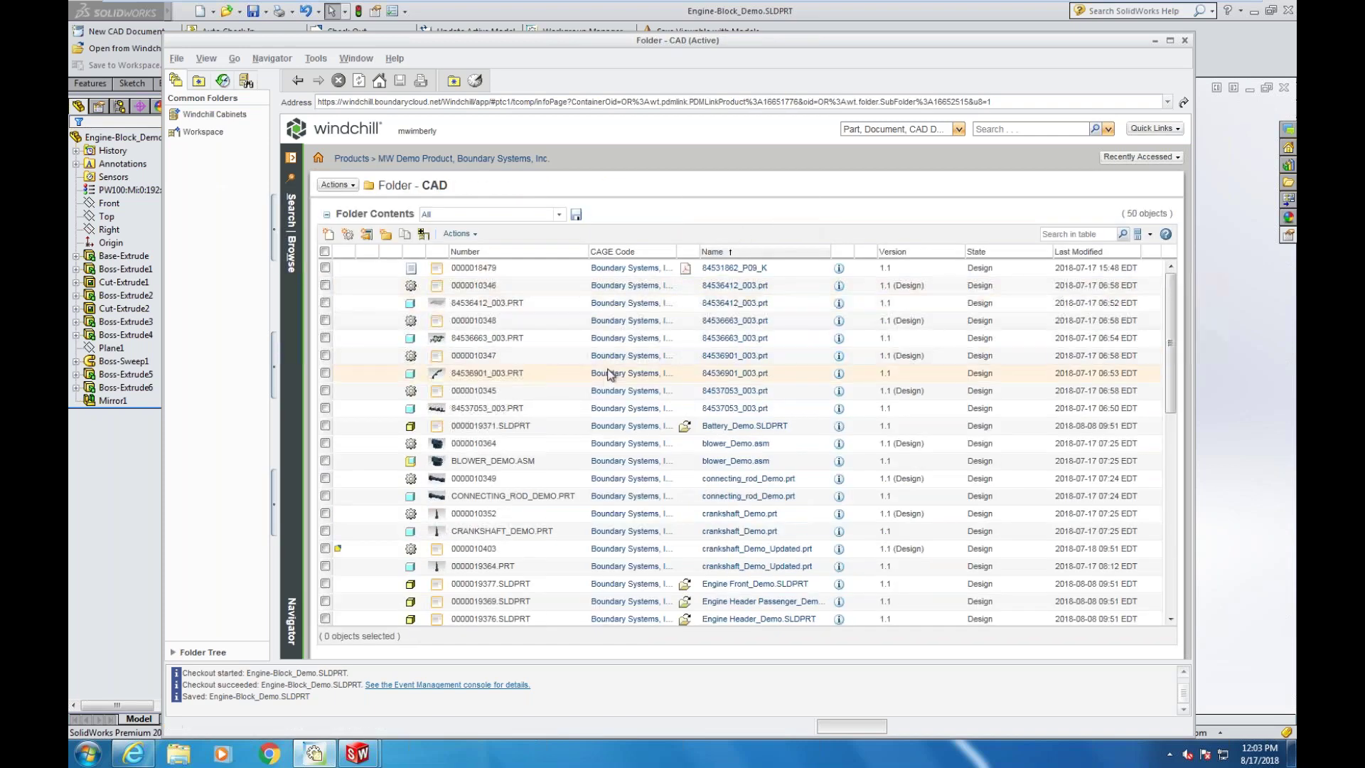
scroll(369, 497, down, 1)
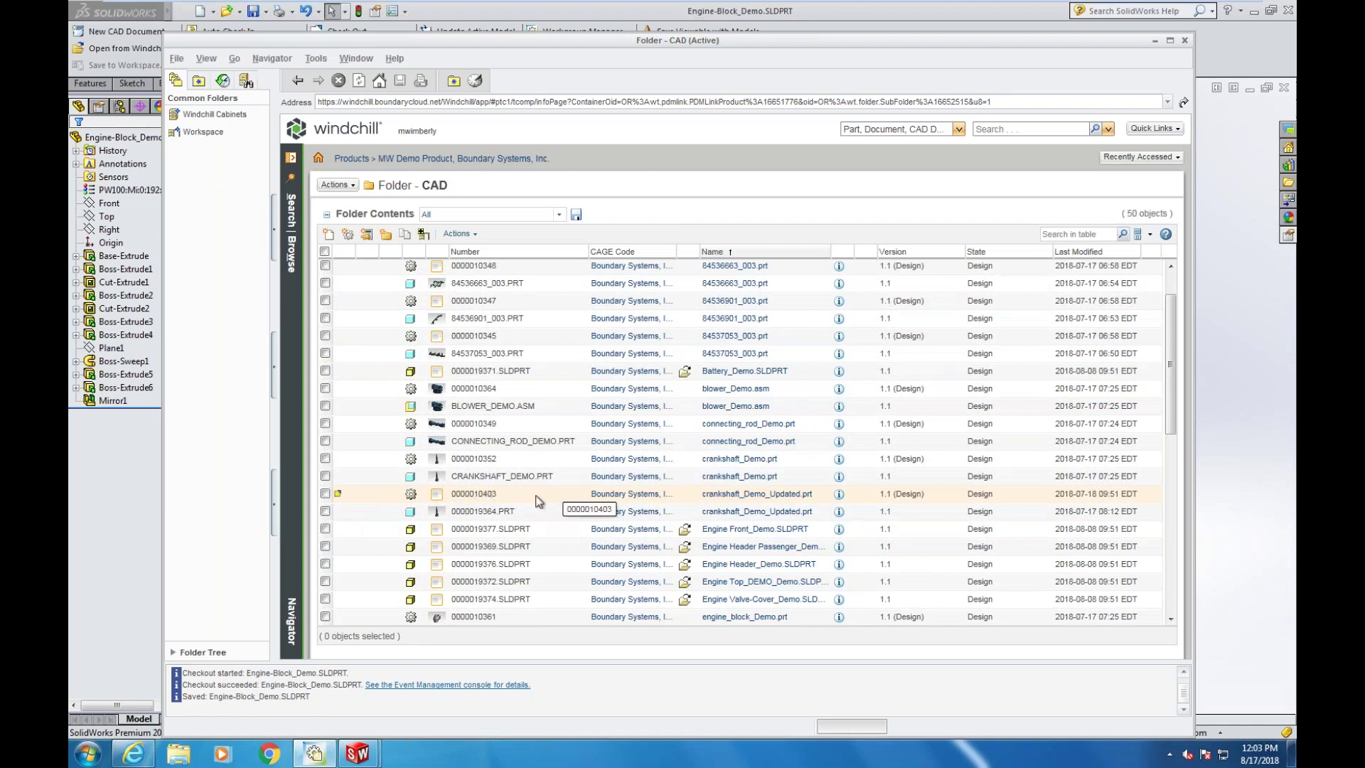
scroll(433, 484, down, 1)
scroll(434, 484, down, 7)
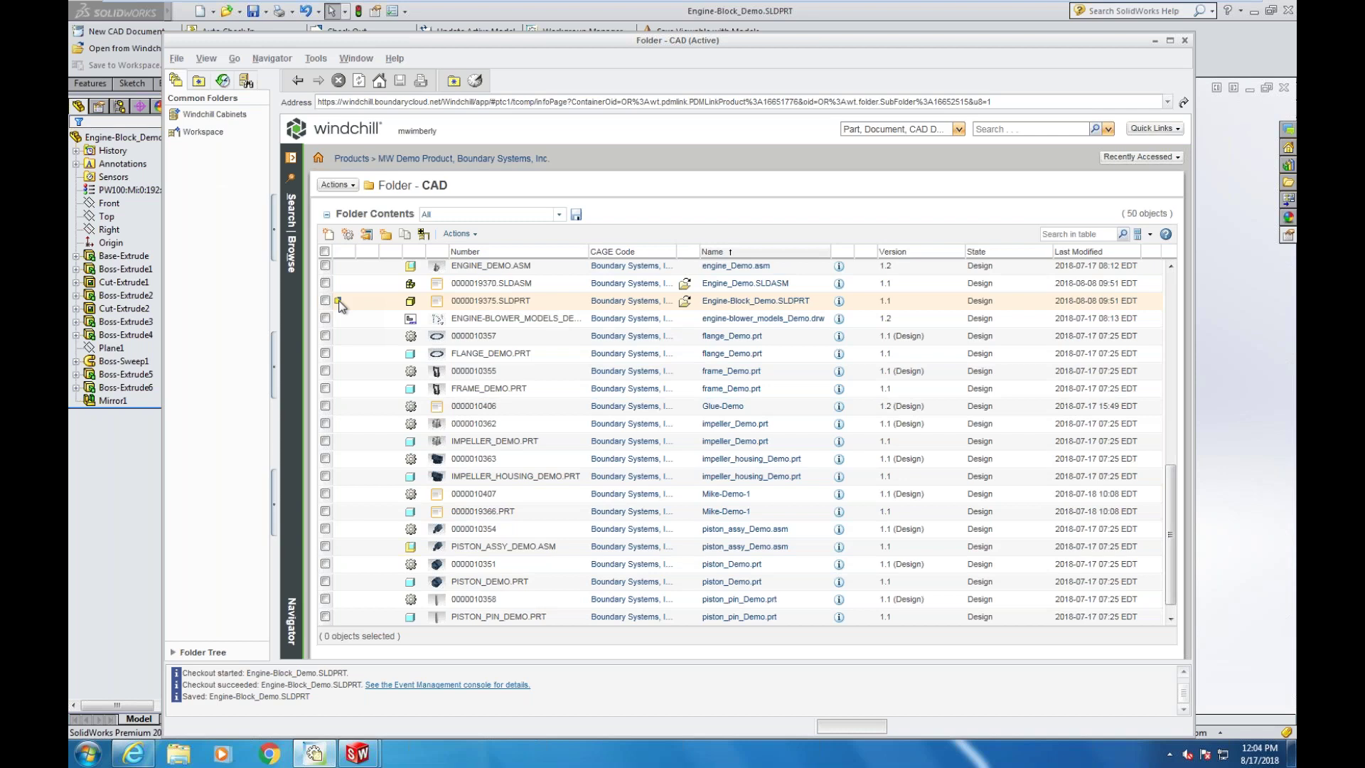
click(1156, 41)
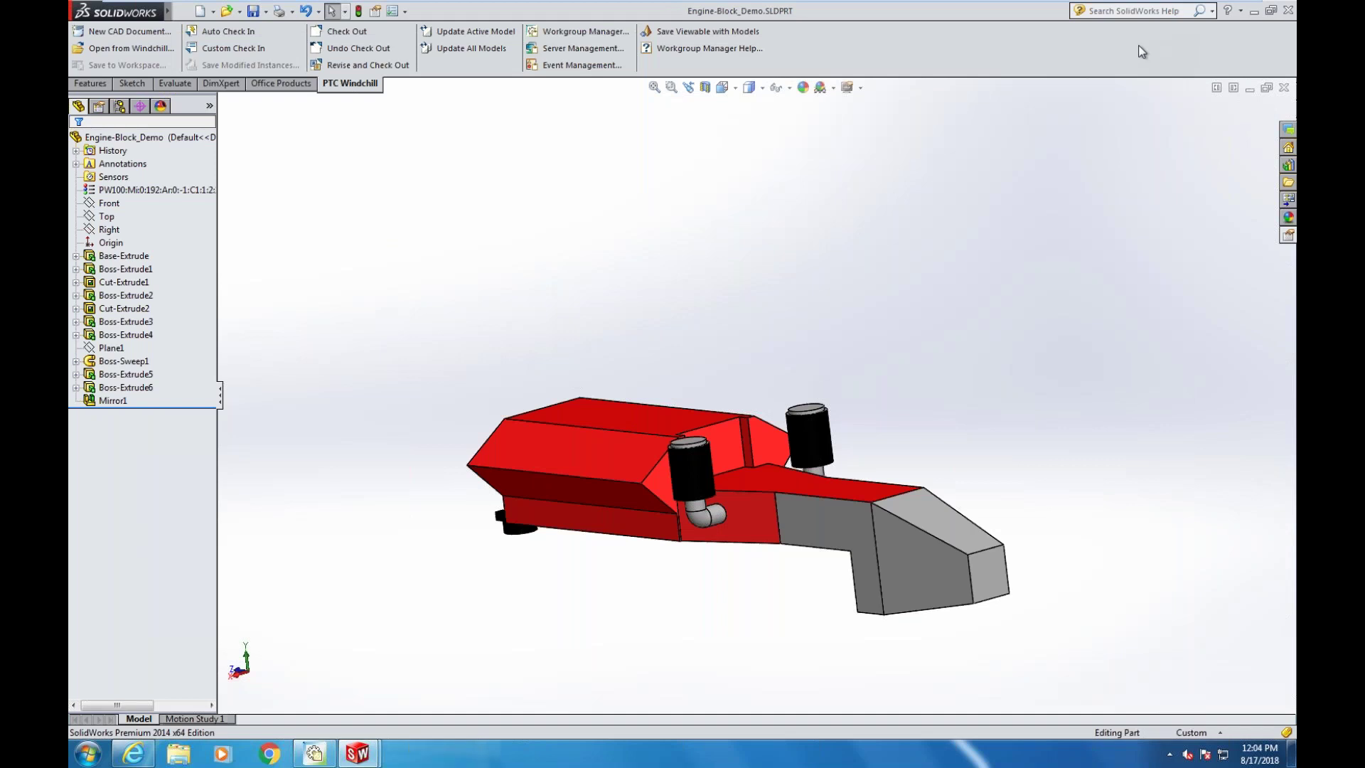
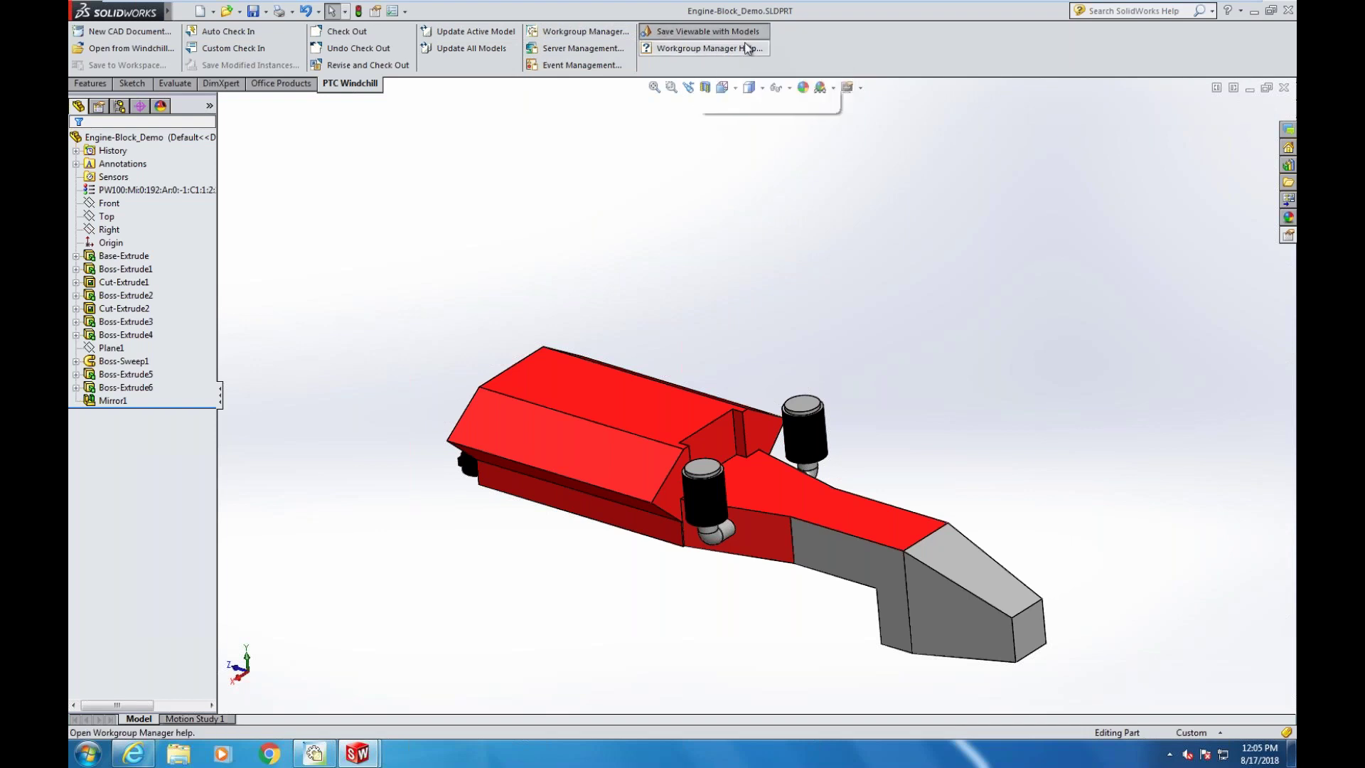
Enable Save Viewable with Models in Windchill and save the Engine-Block_Demo part.
click(659, 37)
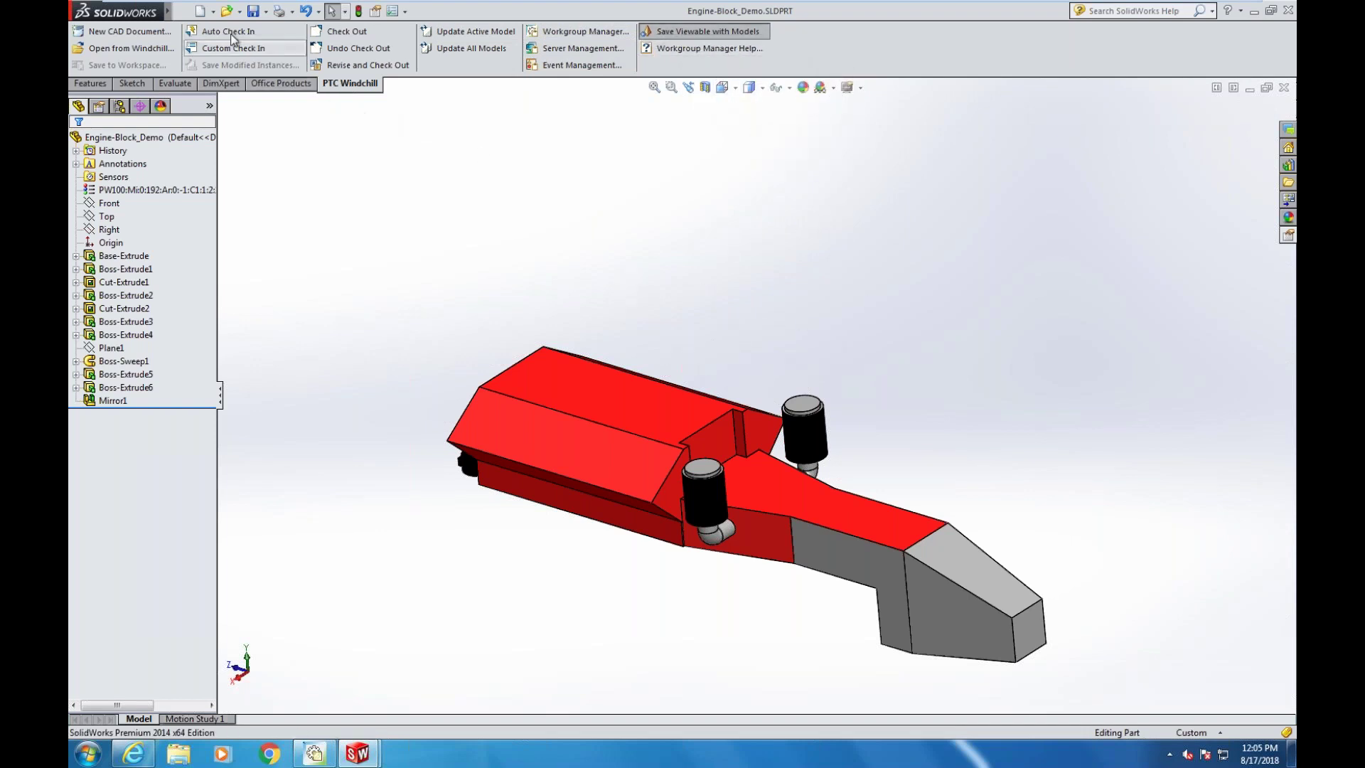
click(254, 13)
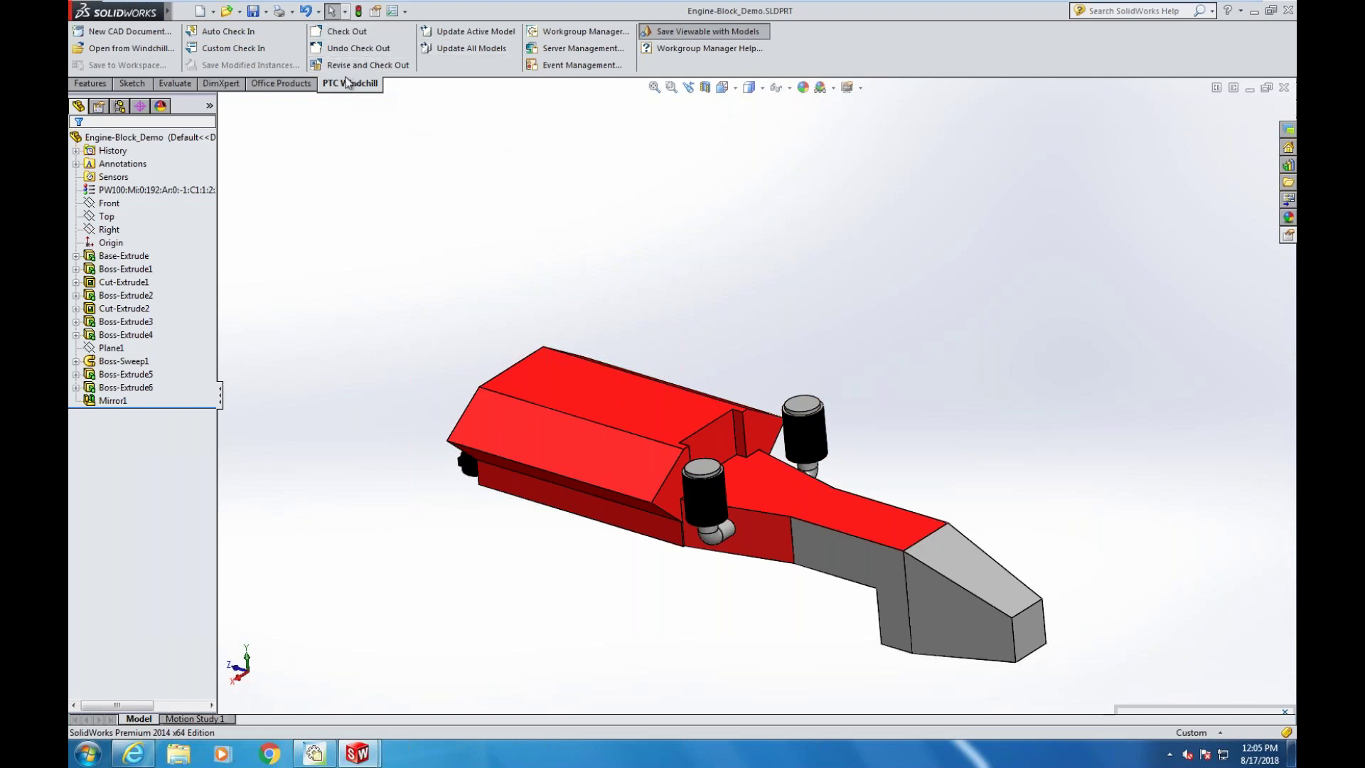
Auto check in Engine-Block_Demo with default settings, then switch to the Workgroup Manager window.
click(238, 33)
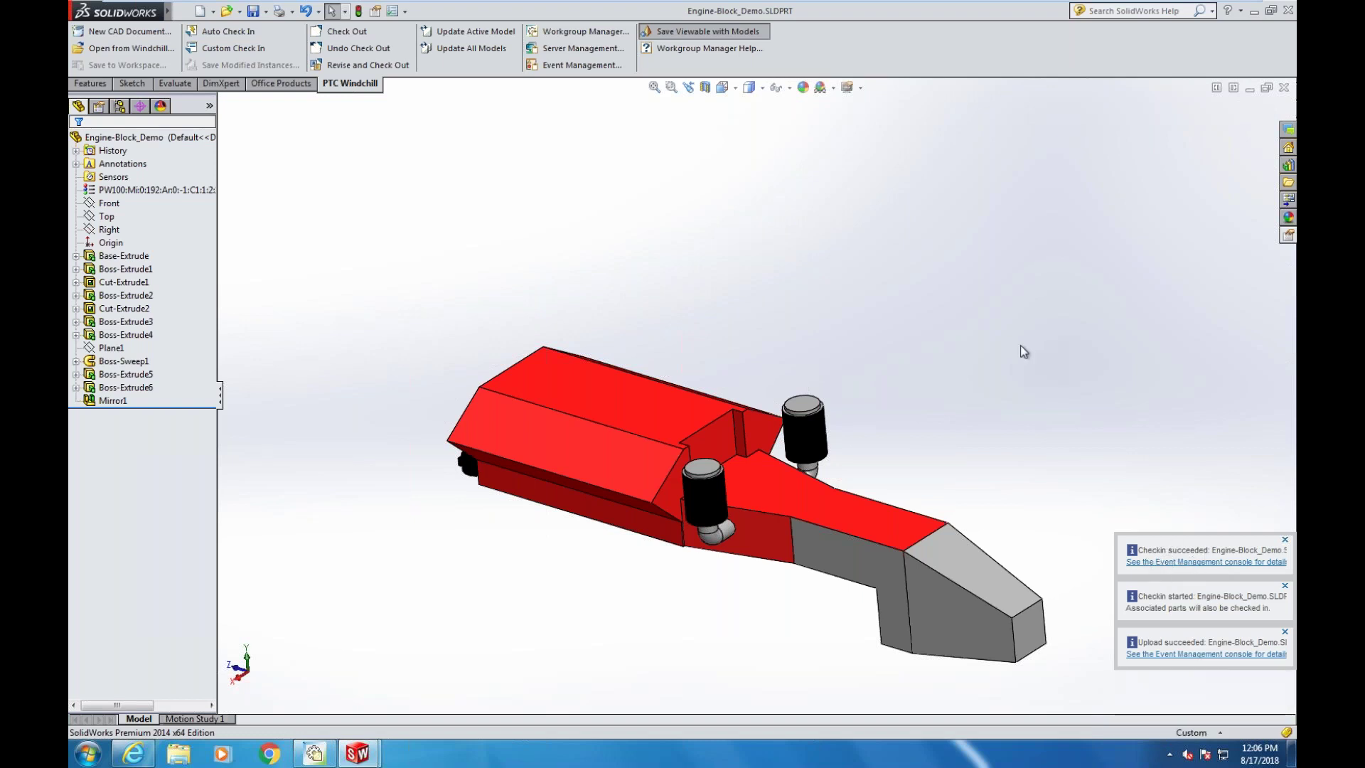
click(313, 756)
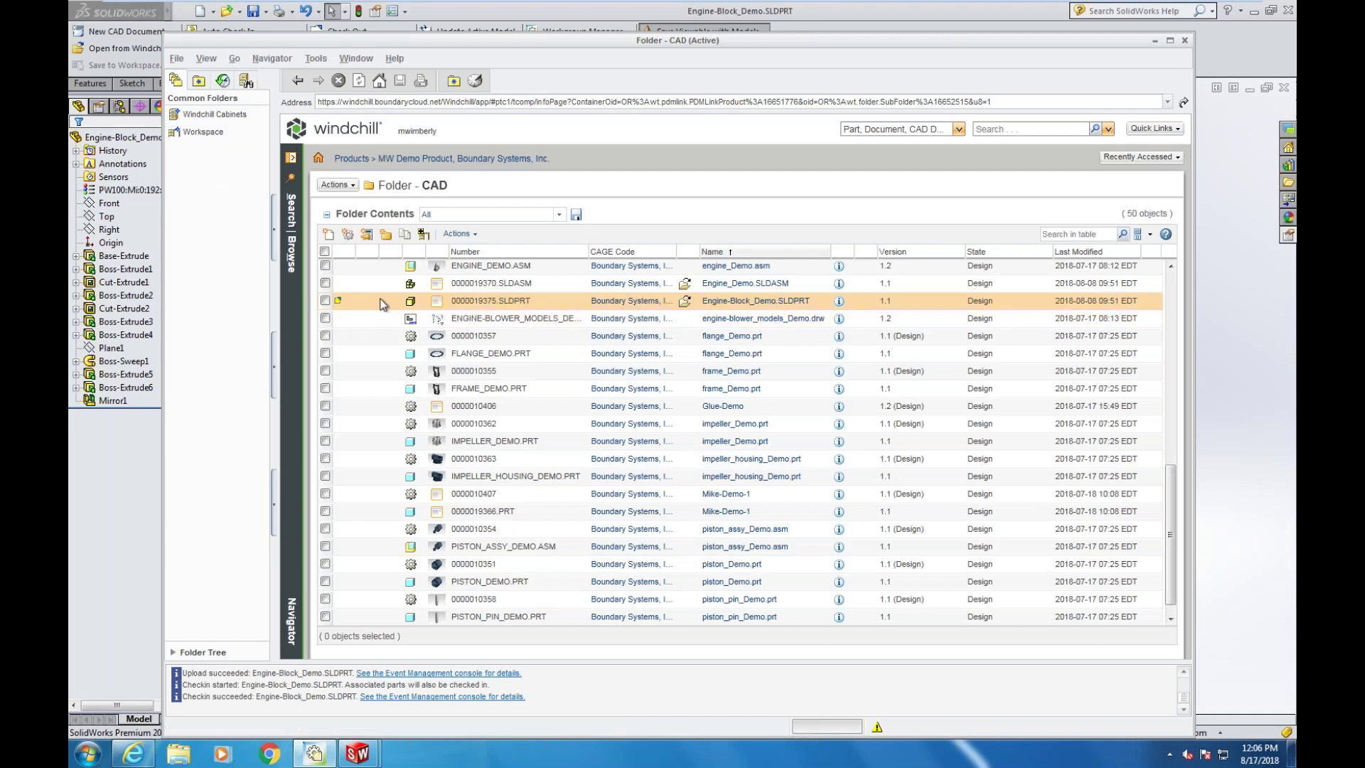
Refresh the Windchill CAD folder and select the ENGINE_BLOCK_DEMO.PRT row further down the list.
click(359, 81)
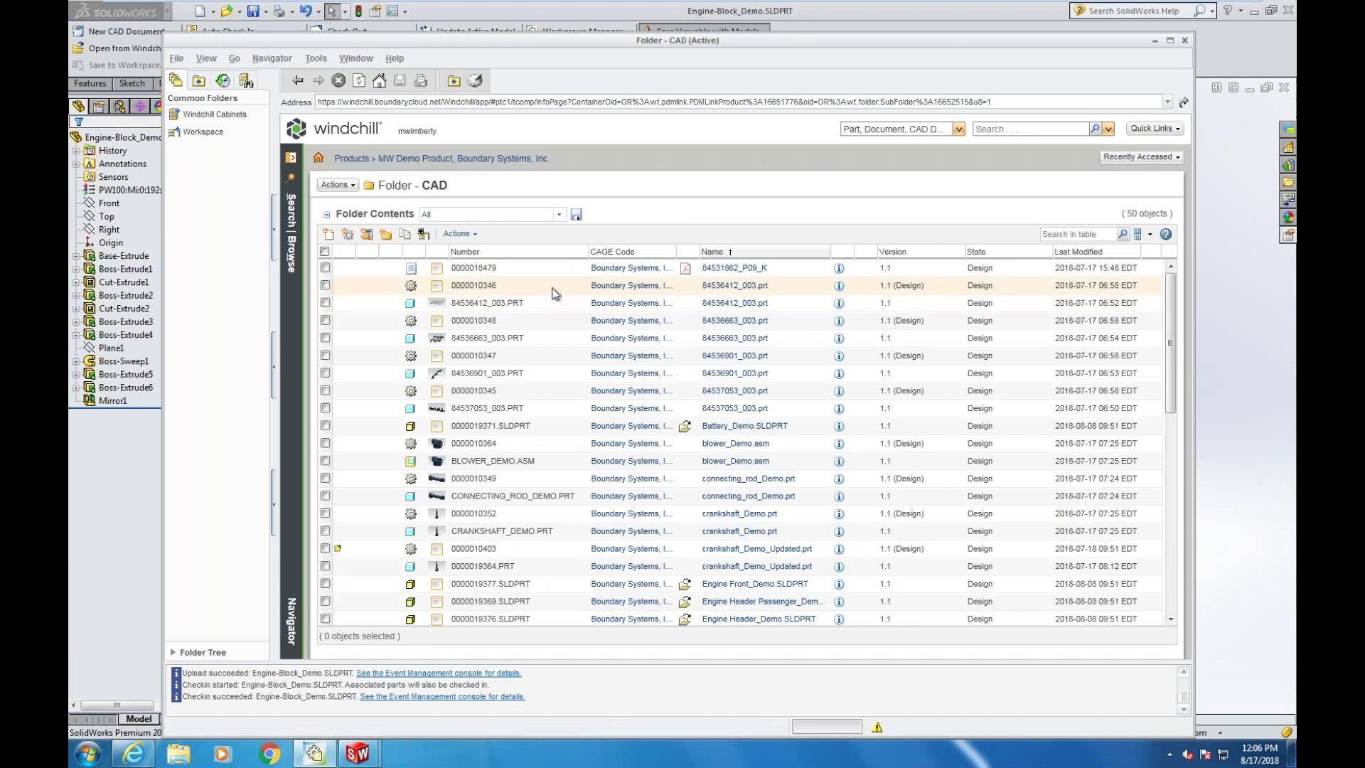
scroll(609, 344, down, 1)
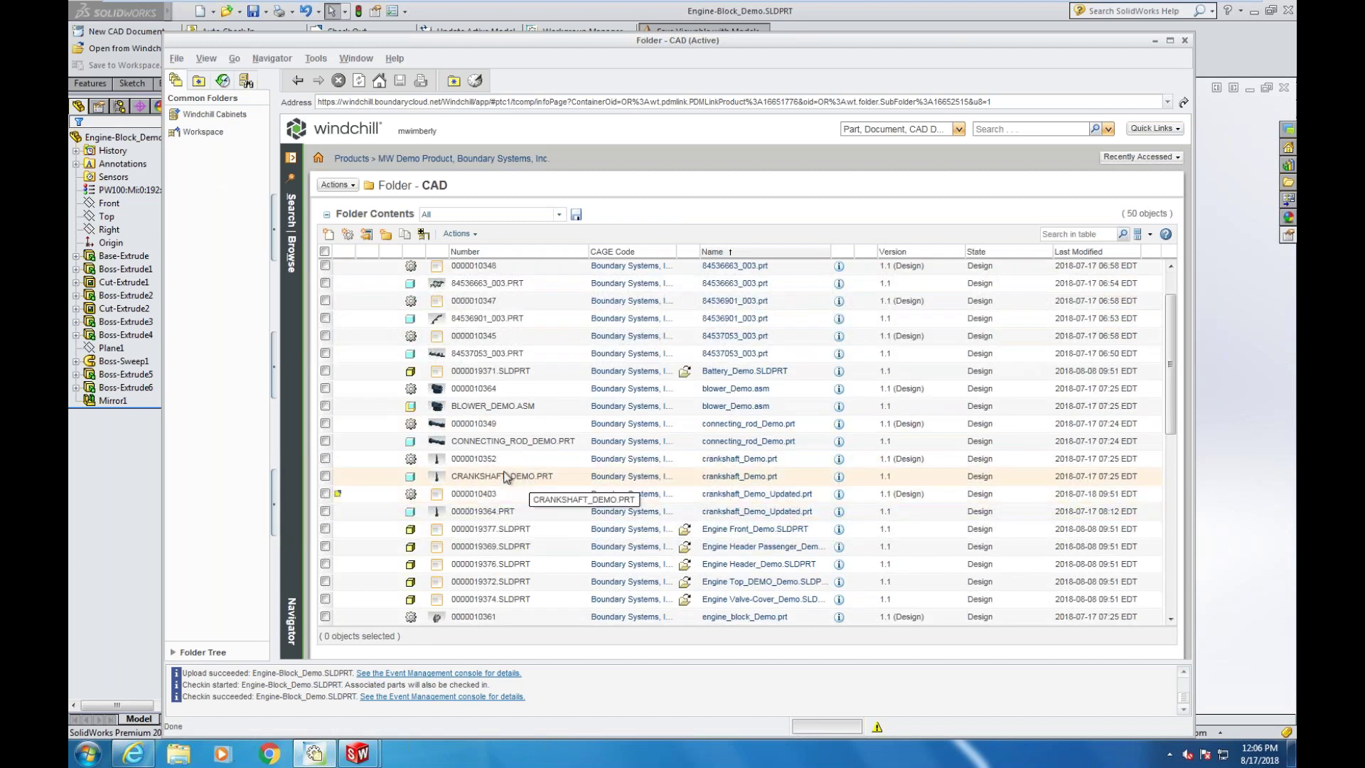
scroll(530, 496, down, 6)
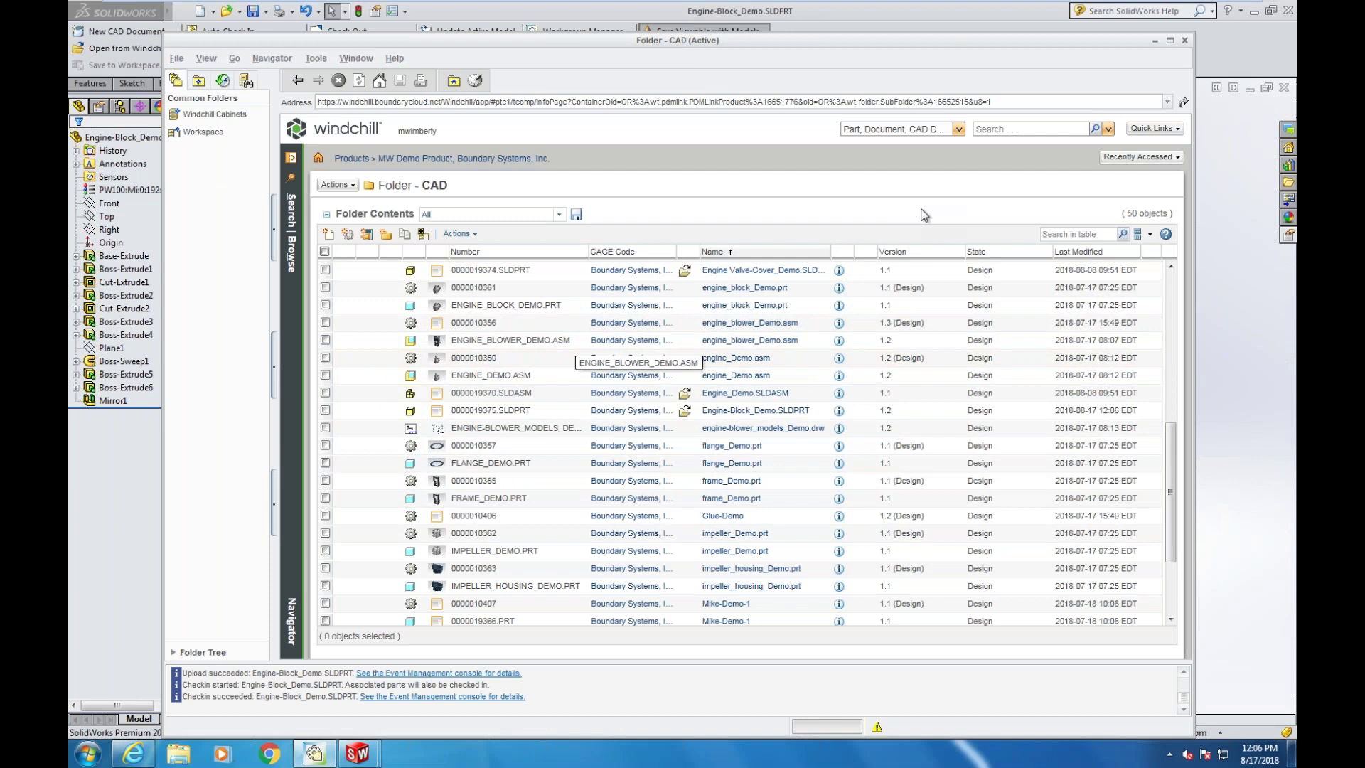
click(555, 308)
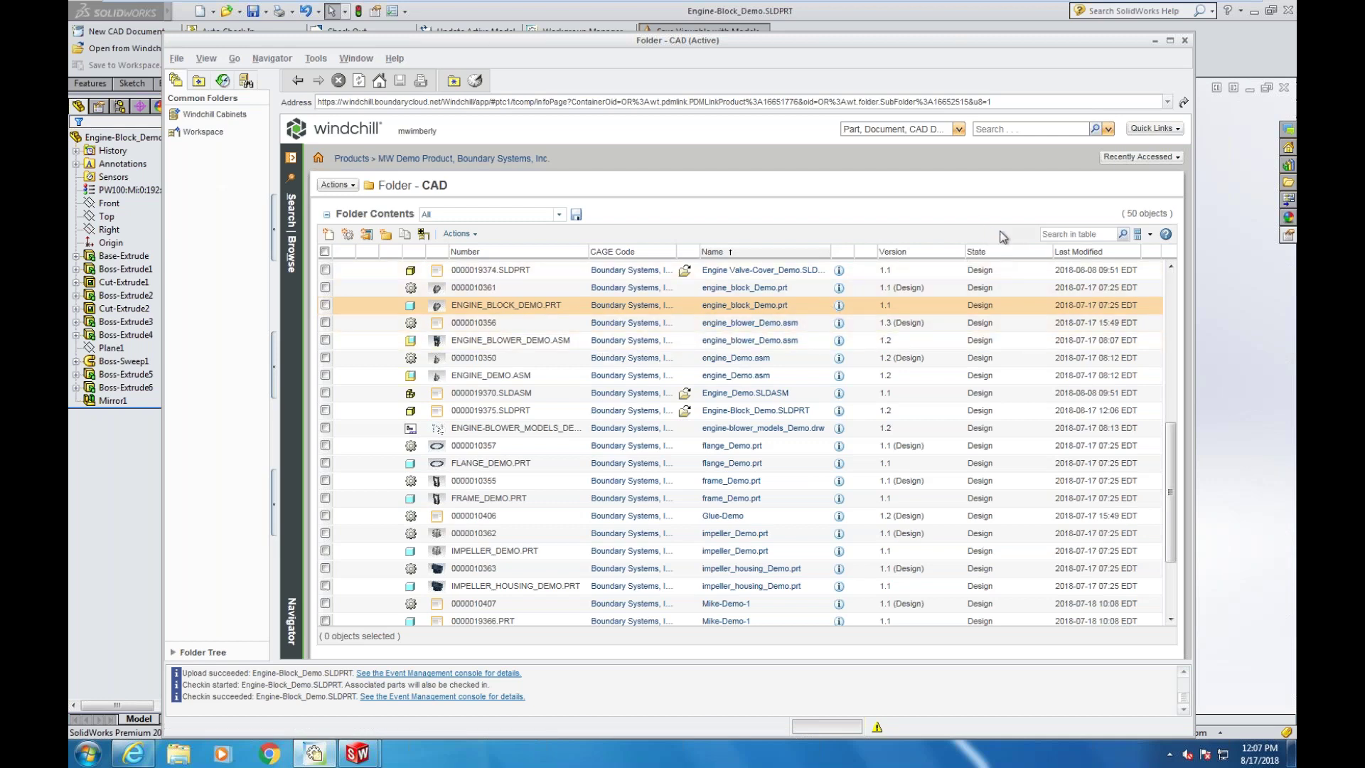
Filter the CAD folder table on 'engine' and select the Engine-Block_Demo.SLDPRT row.
click(1090, 234)
text(engine)
key(Return)
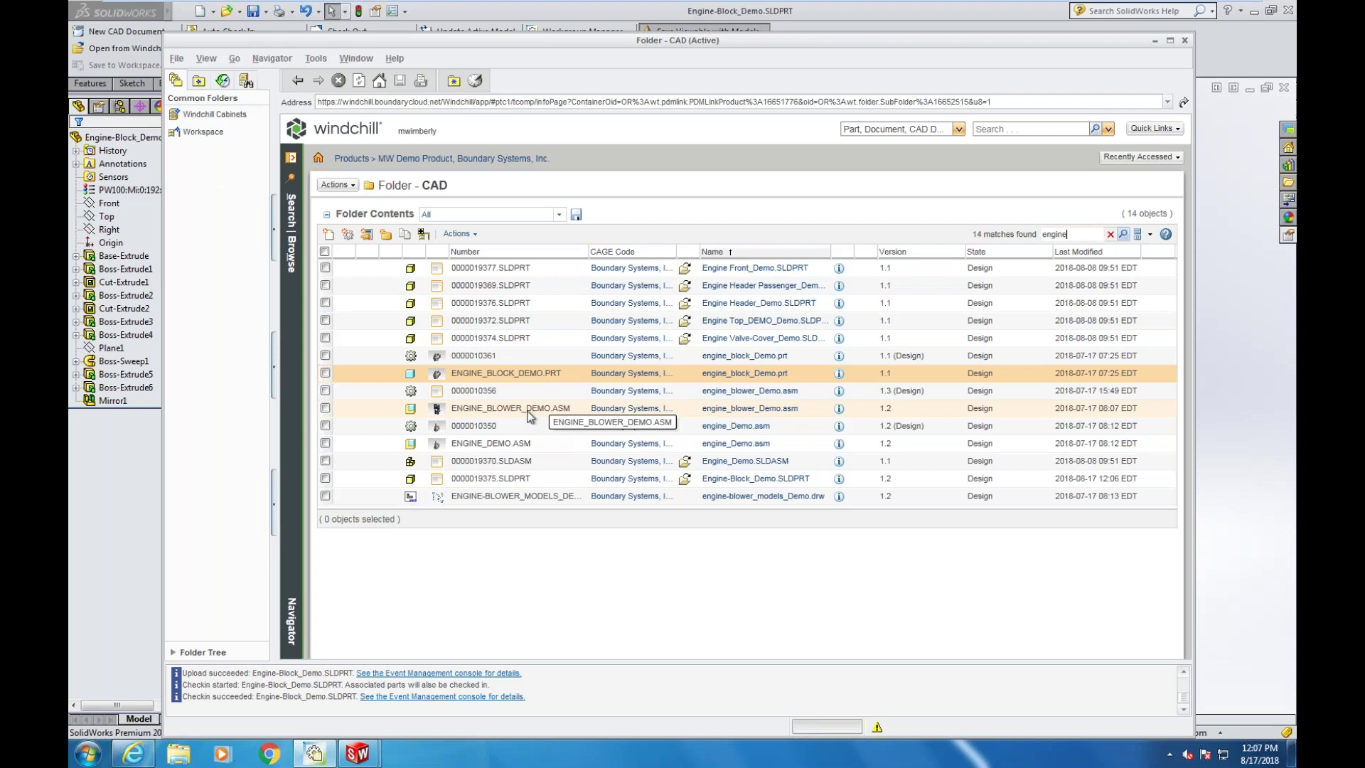
click(543, 479)
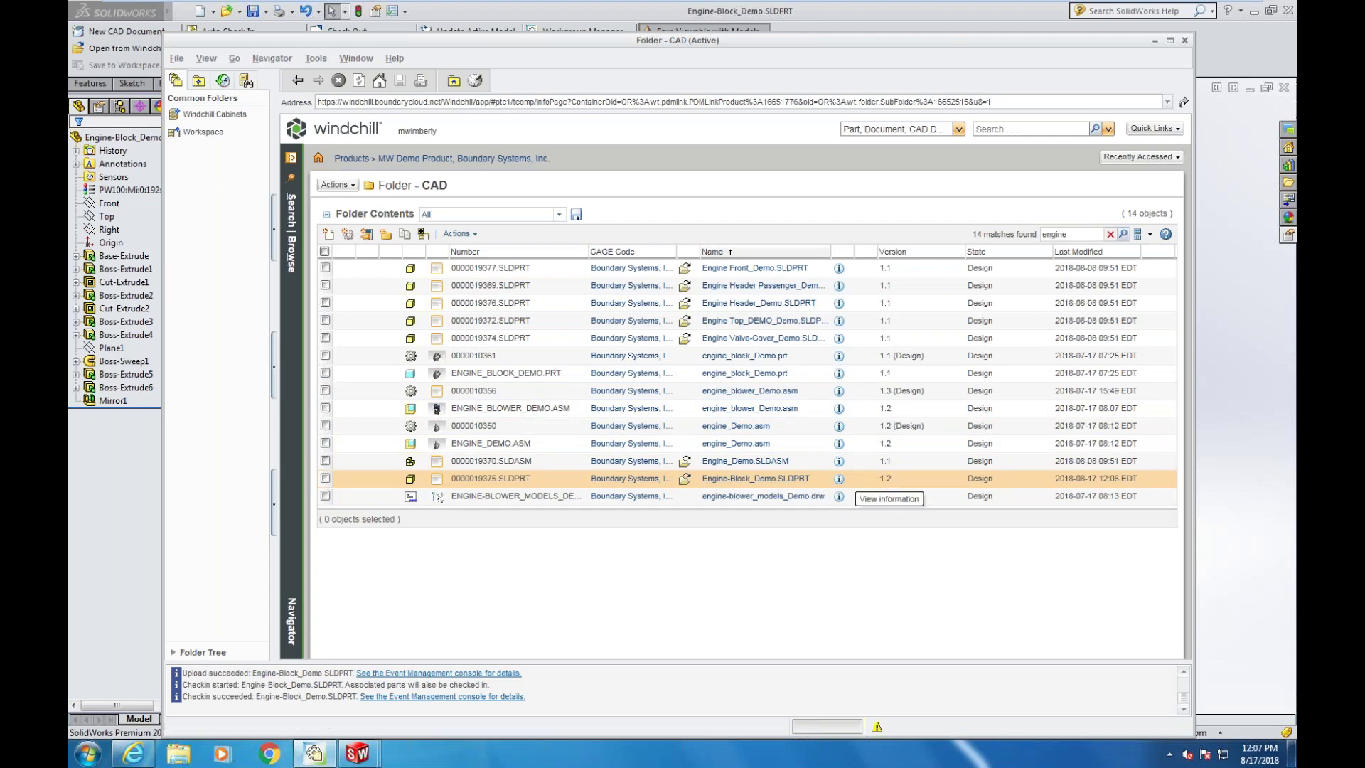
Open the History page of Engine-Block_Demo.SLDPRT and scroll across its Version History table.
click(839, 478)
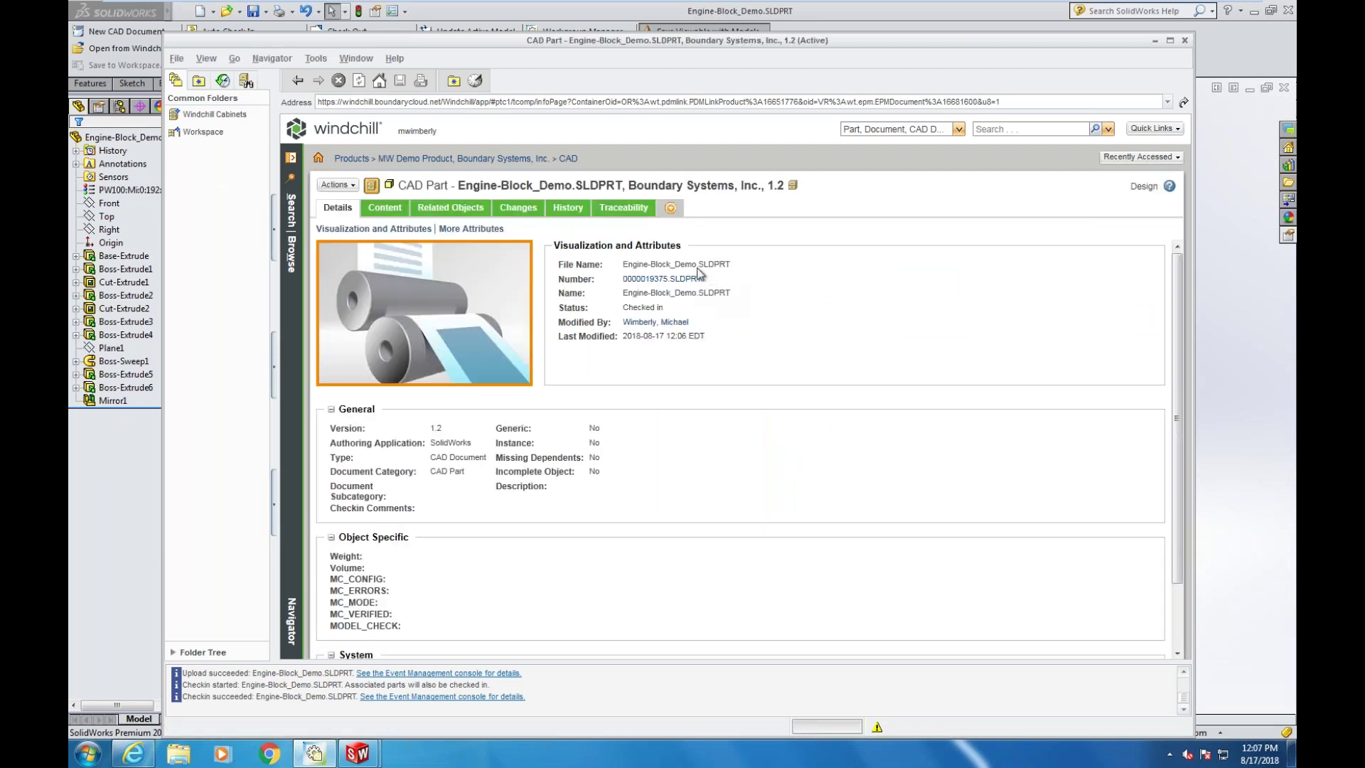
click(567, 210)
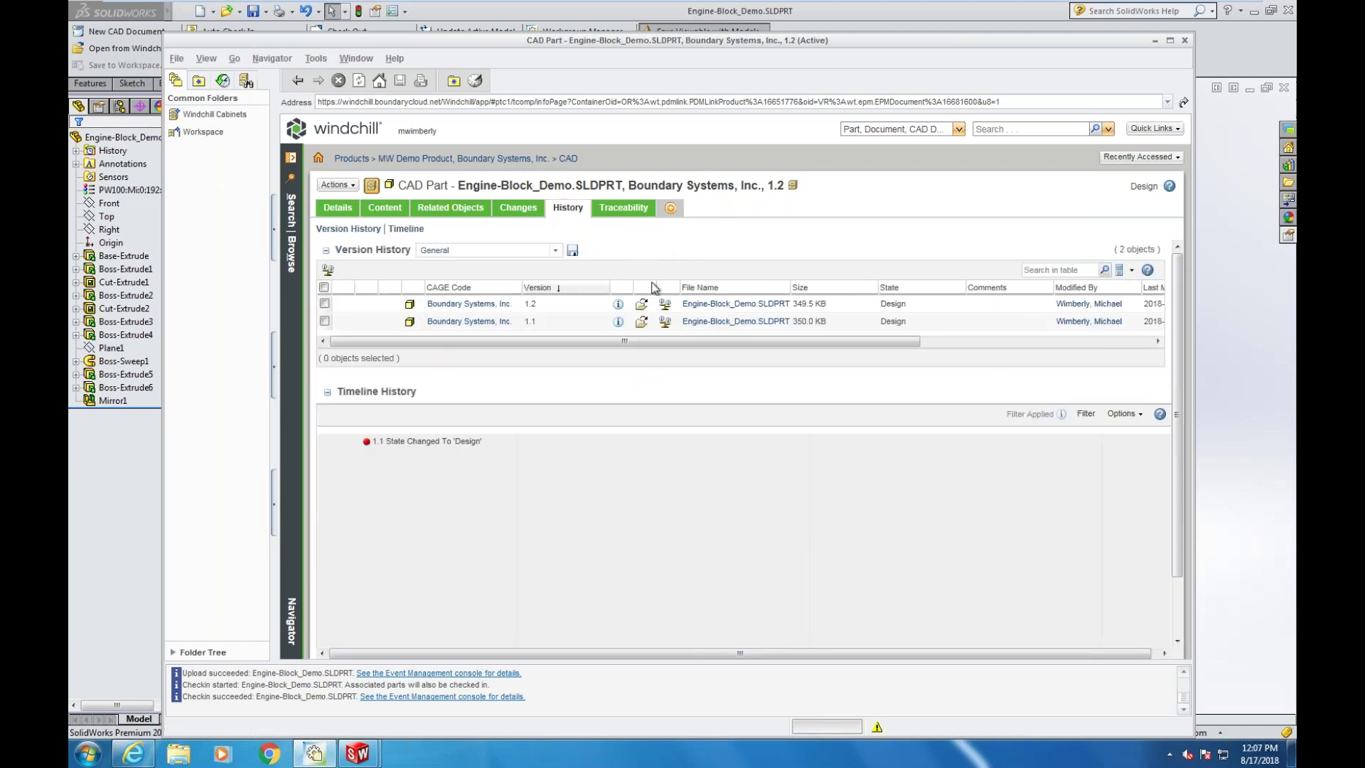
drag(899, 346, 984, 349)
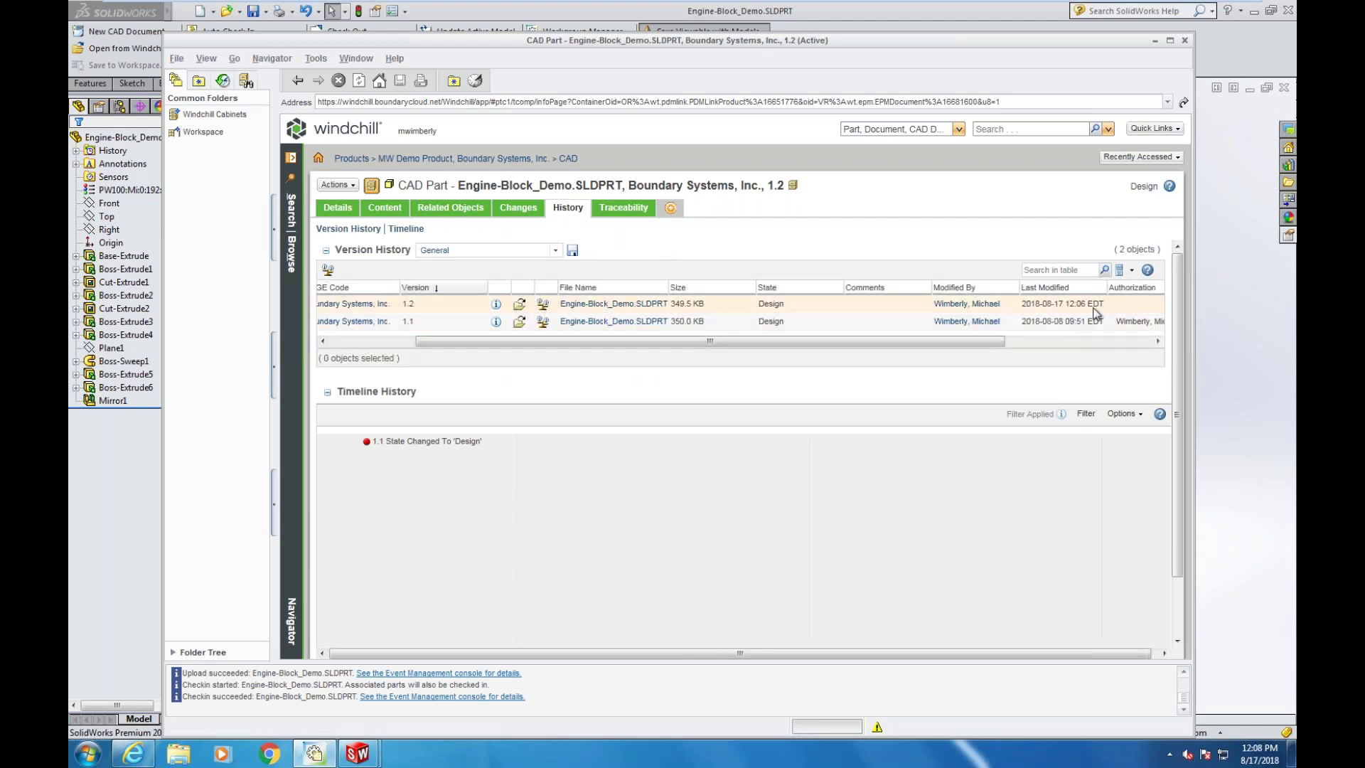
drag(881, 347, 752, 347)
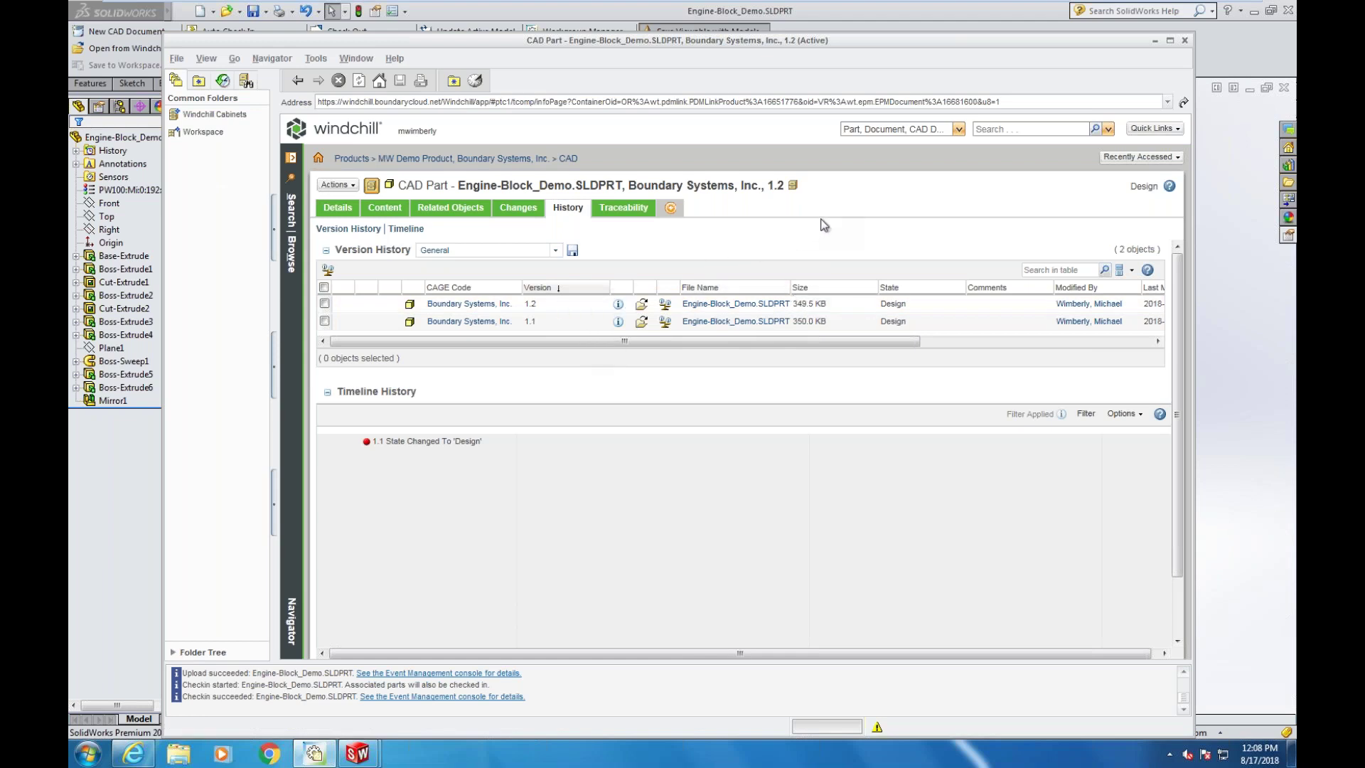
Show the TEsting workspace contents, where Engine-Block_Demo.SLDPRT is at version 1.2.
click(113, 176)
click(203, 131)
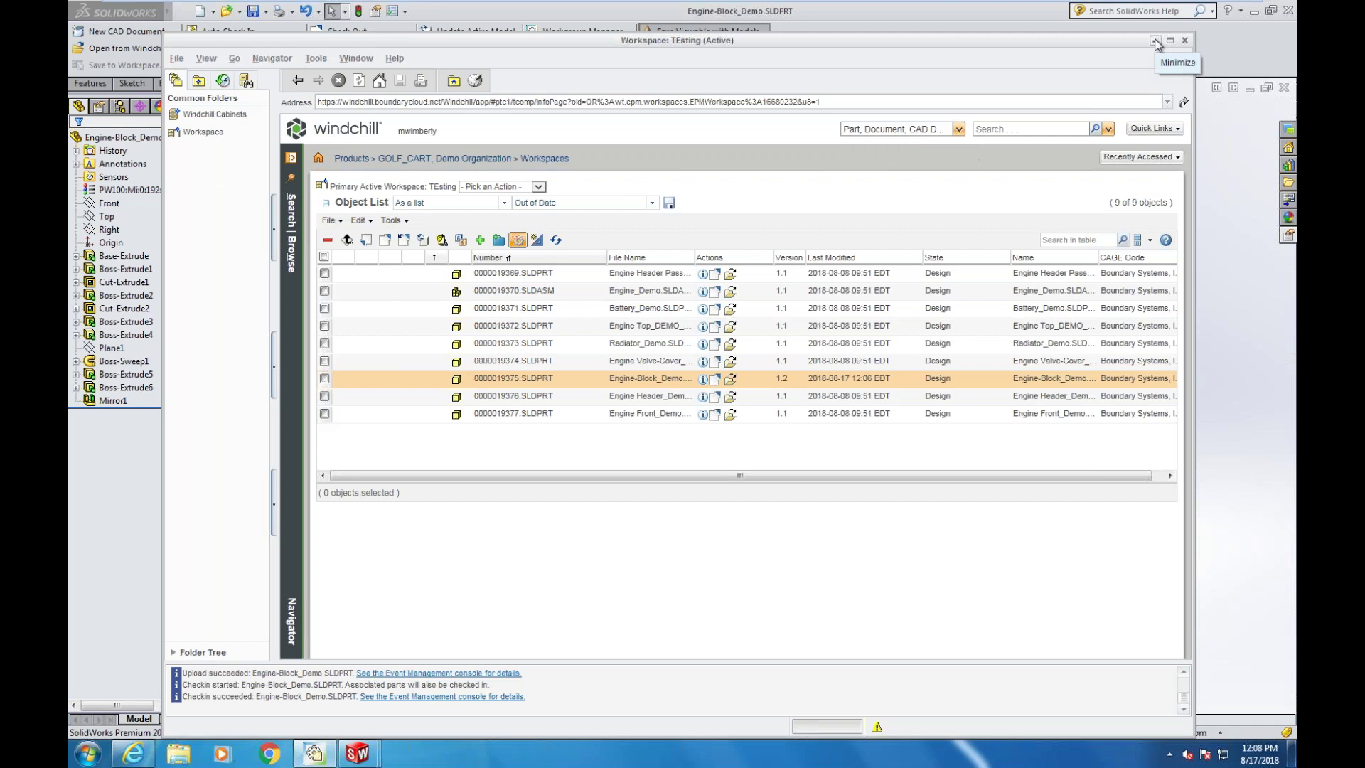
Check Engine-Block_Demo's right-click menu, then open its details page from the Actions column icon.
right_click(763, 381)
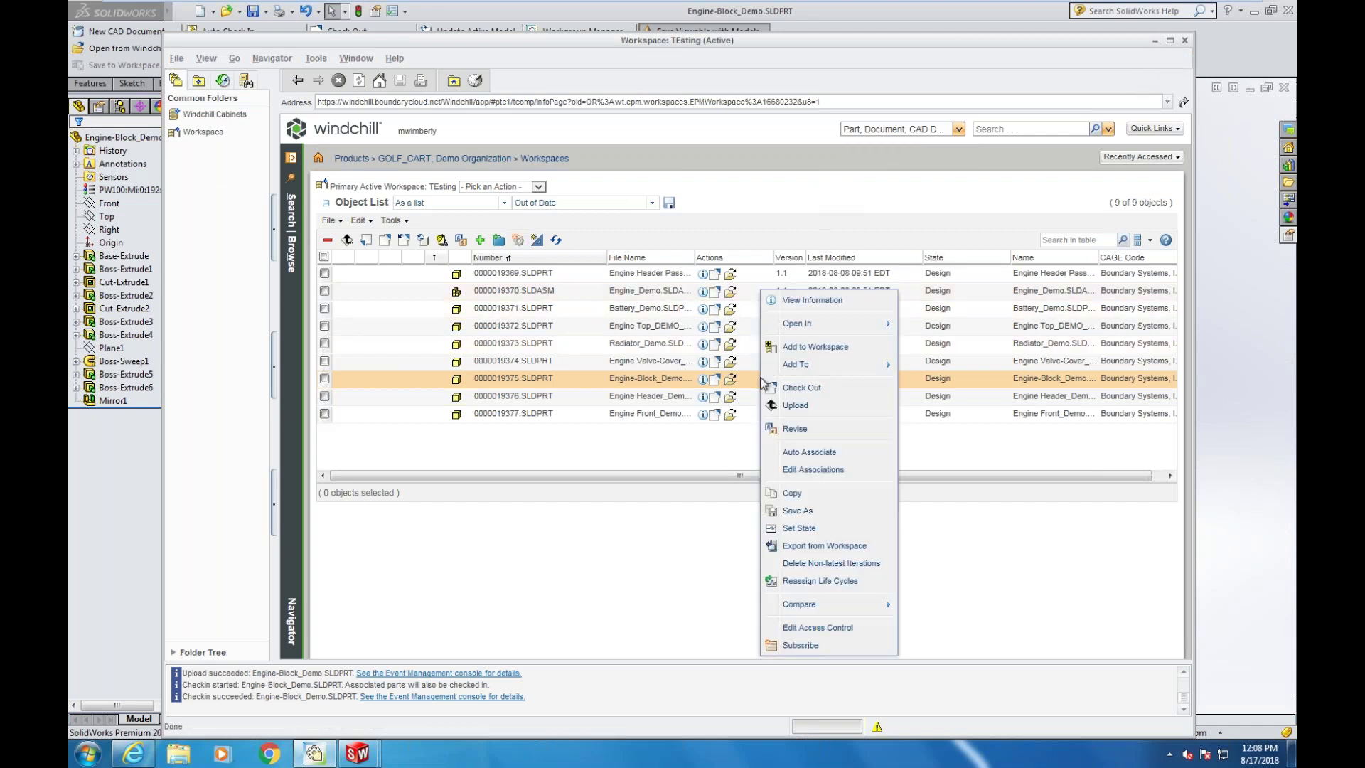
click(627, 553)
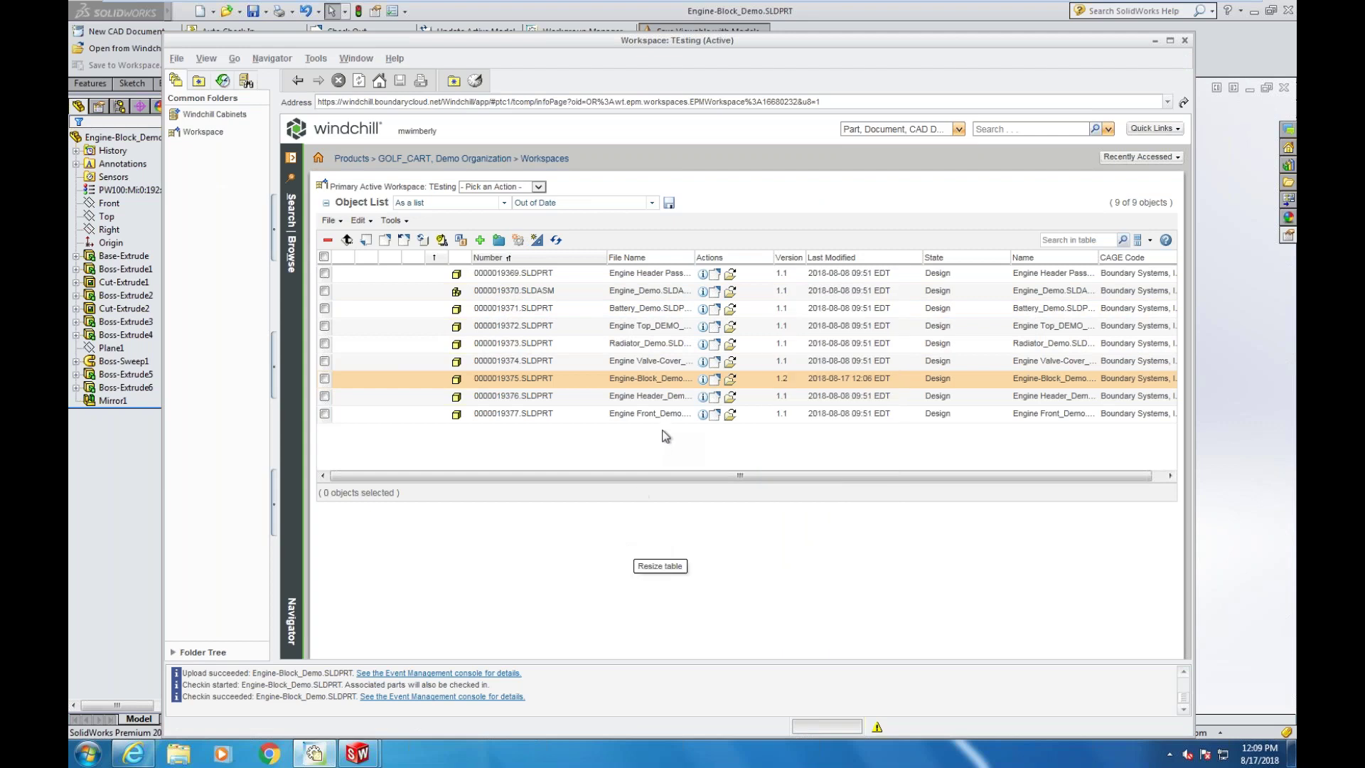
right_click(763, 385)
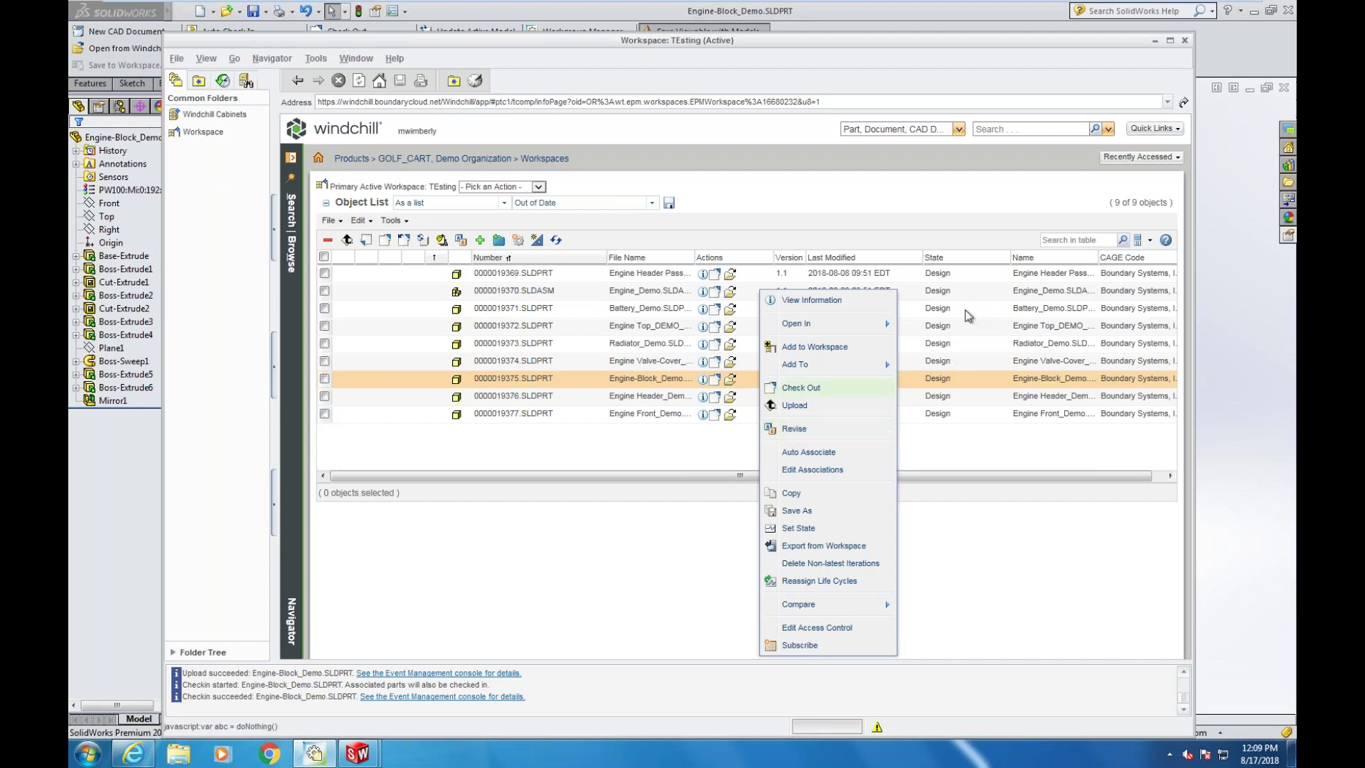
click(972, 384)
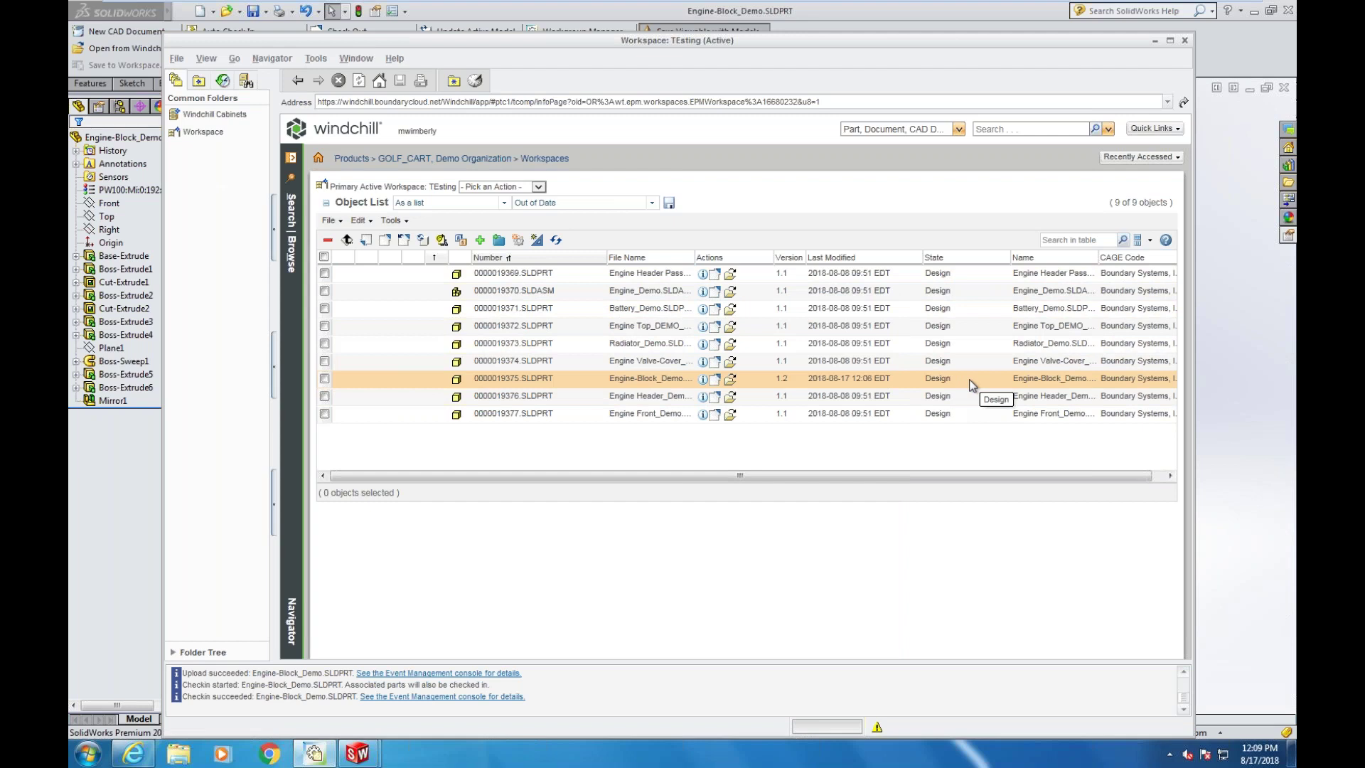
click(715, 378)
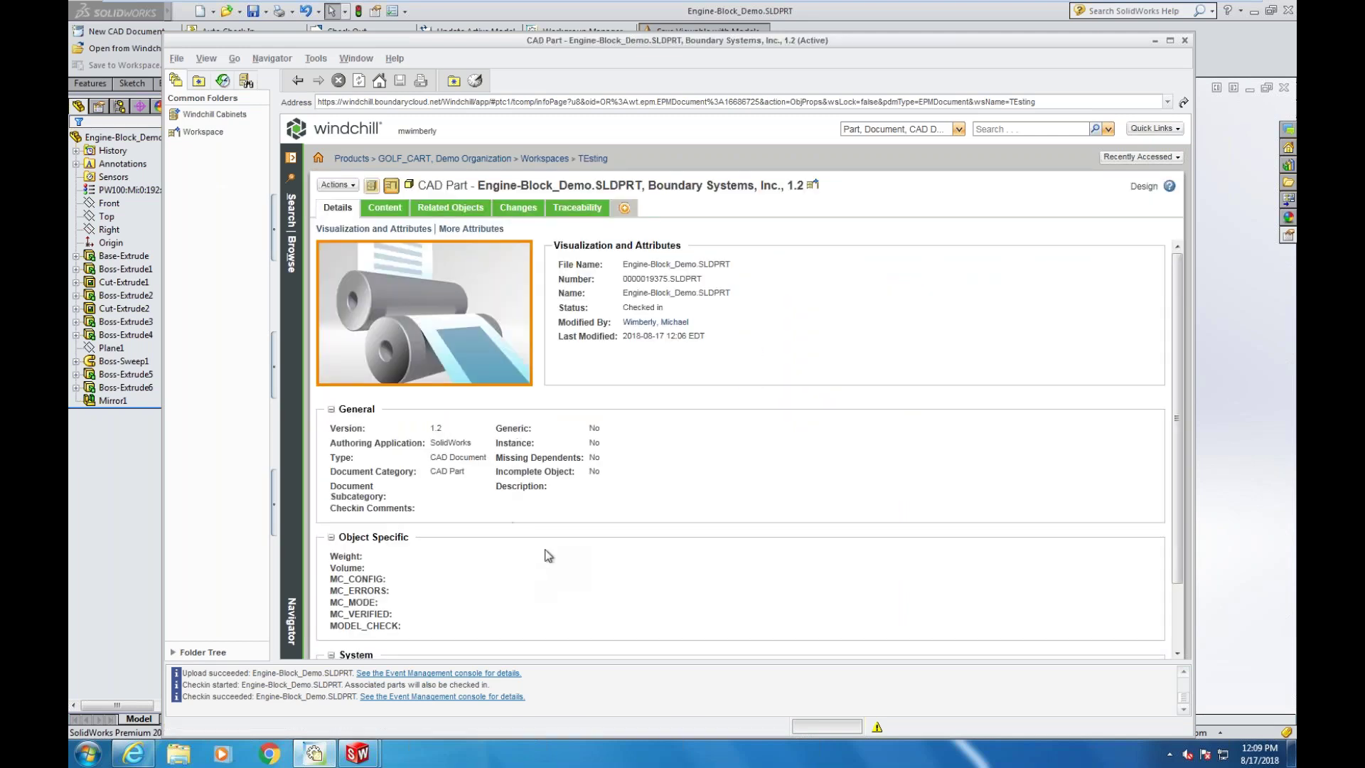
scroll(548, 556, down, 2)
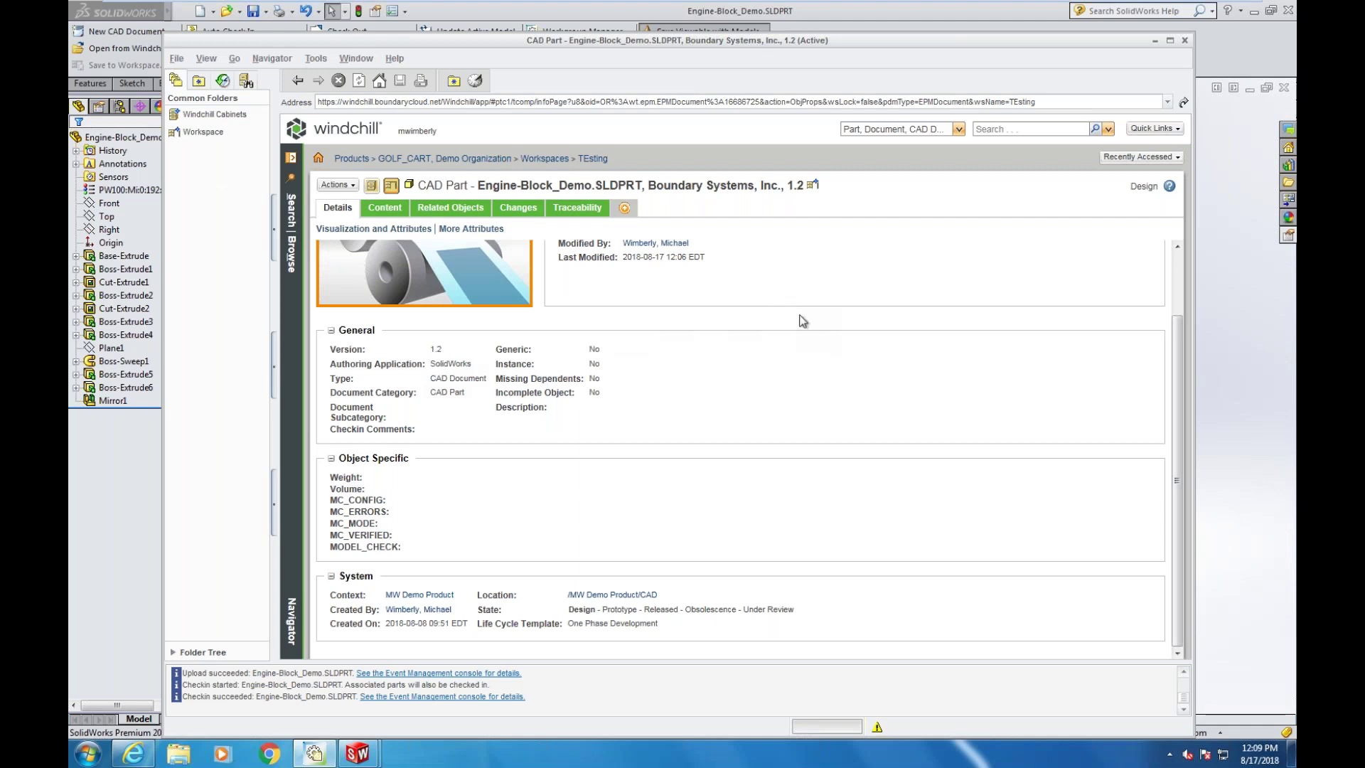
scroll(796, 316, up, 2)
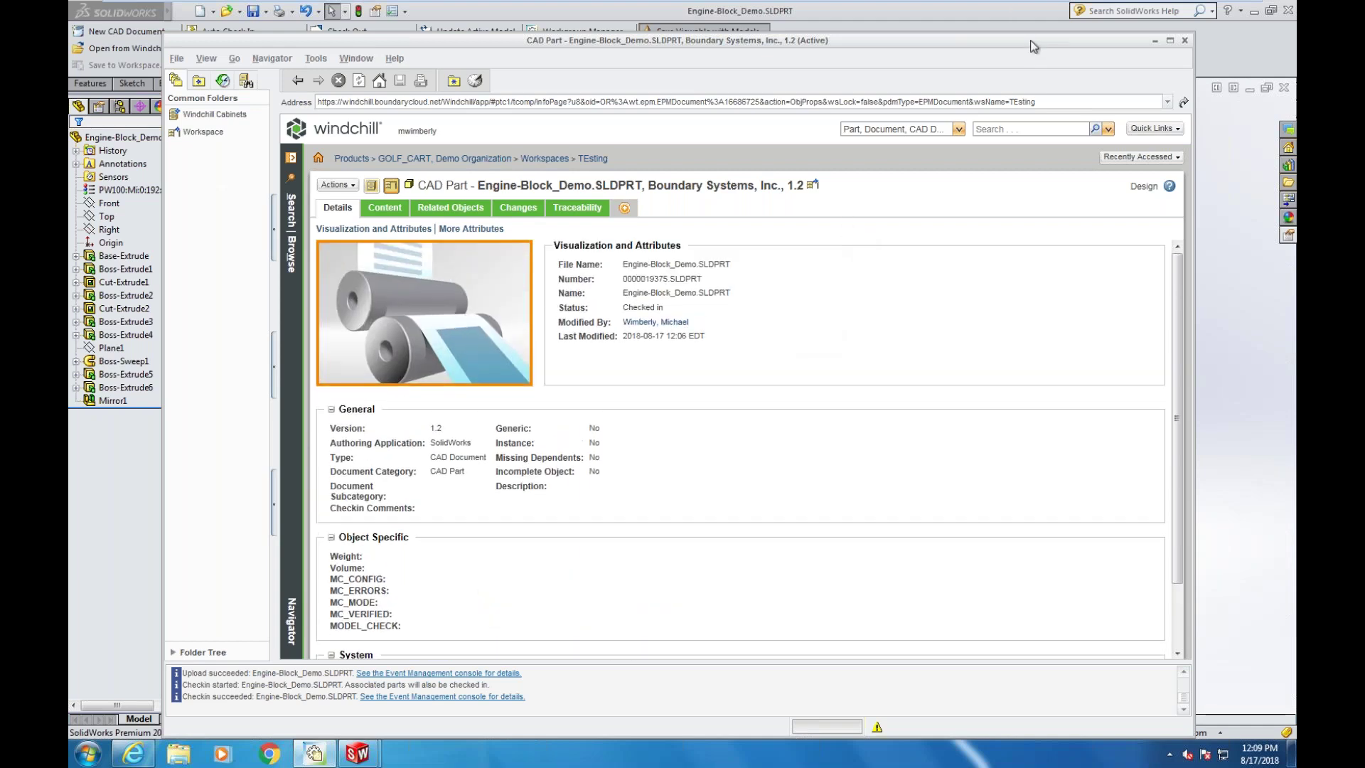
Return to SolidWorks, close the engine block part and open Engine_Demo.SLDASM.
click(1010, 24)
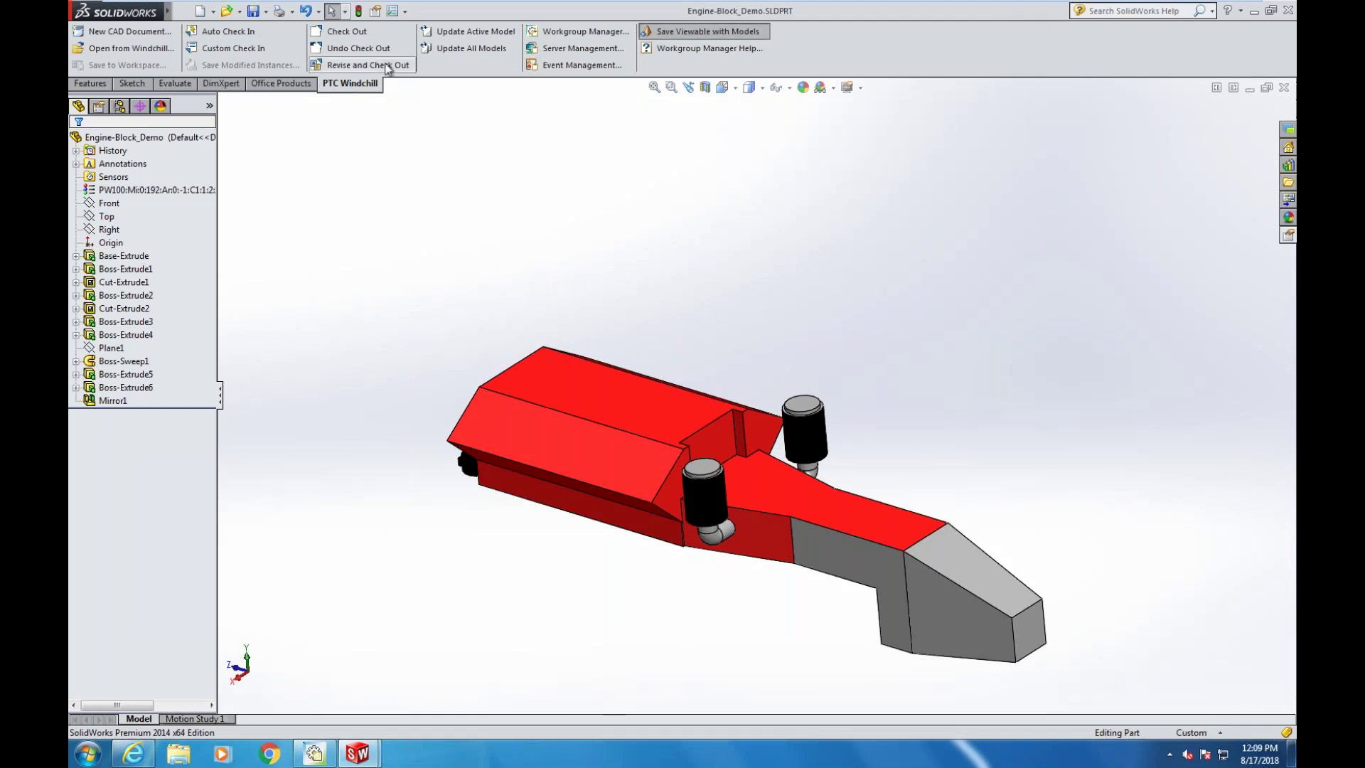
click(1284, 87)
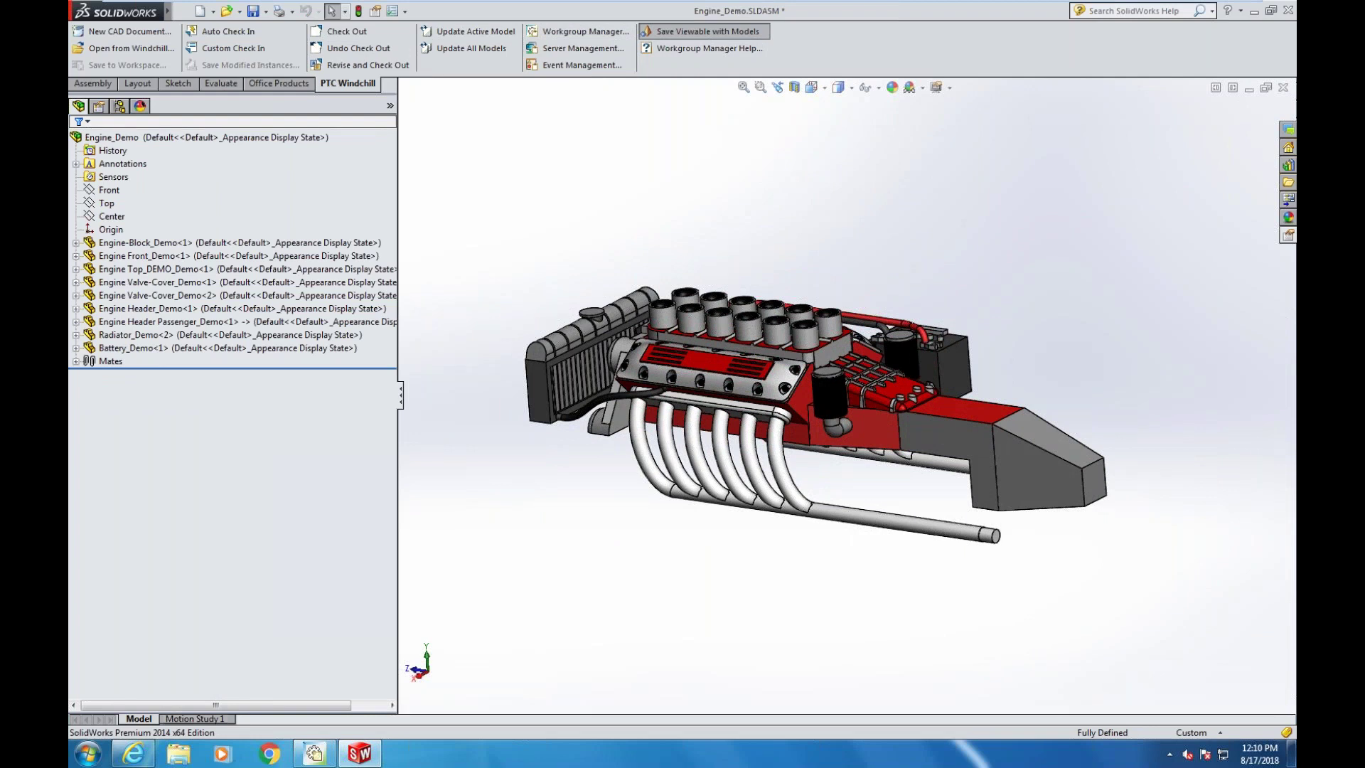
Orbit the Engine_Demo assembly through several angles, including a rear top view, briefly checking Windchill.
middle_drag(934, 283, 935, 238)
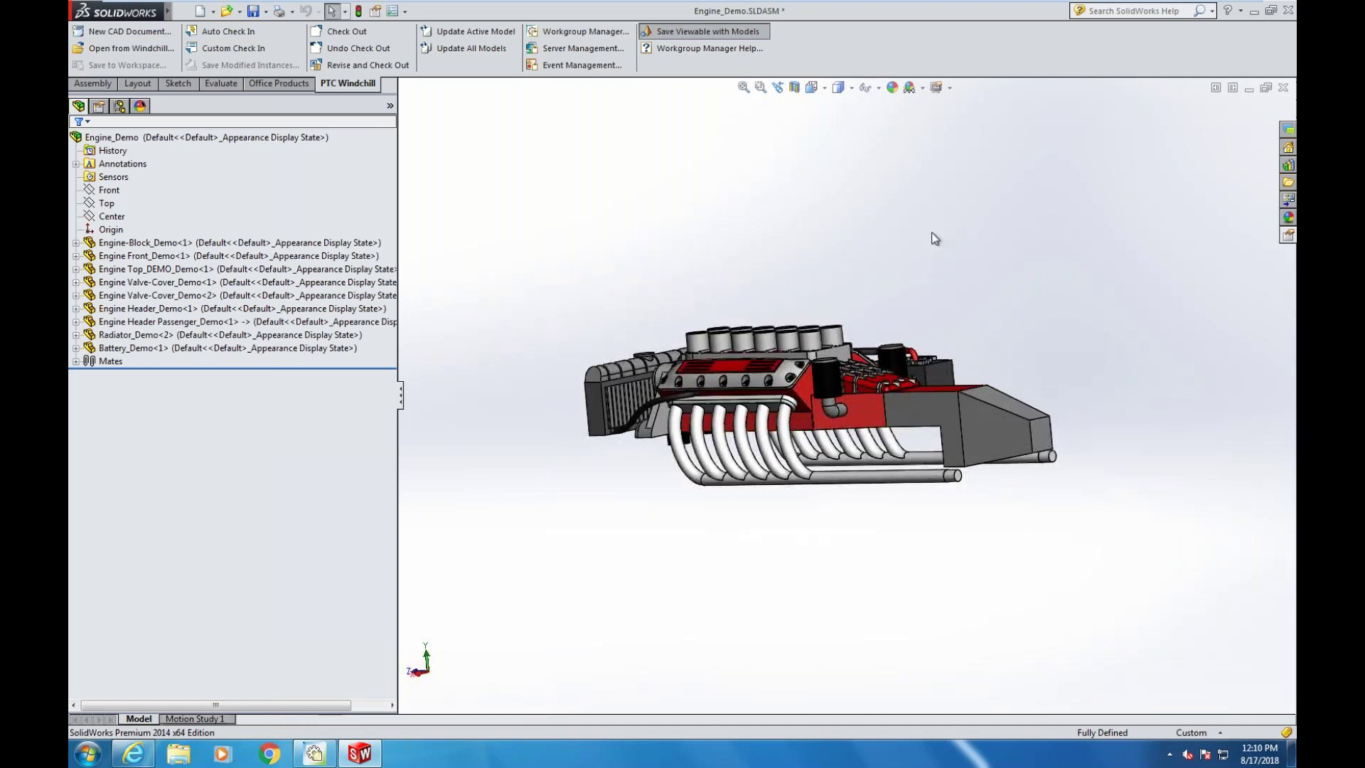
middle_drag(757, 268, 767, 279)
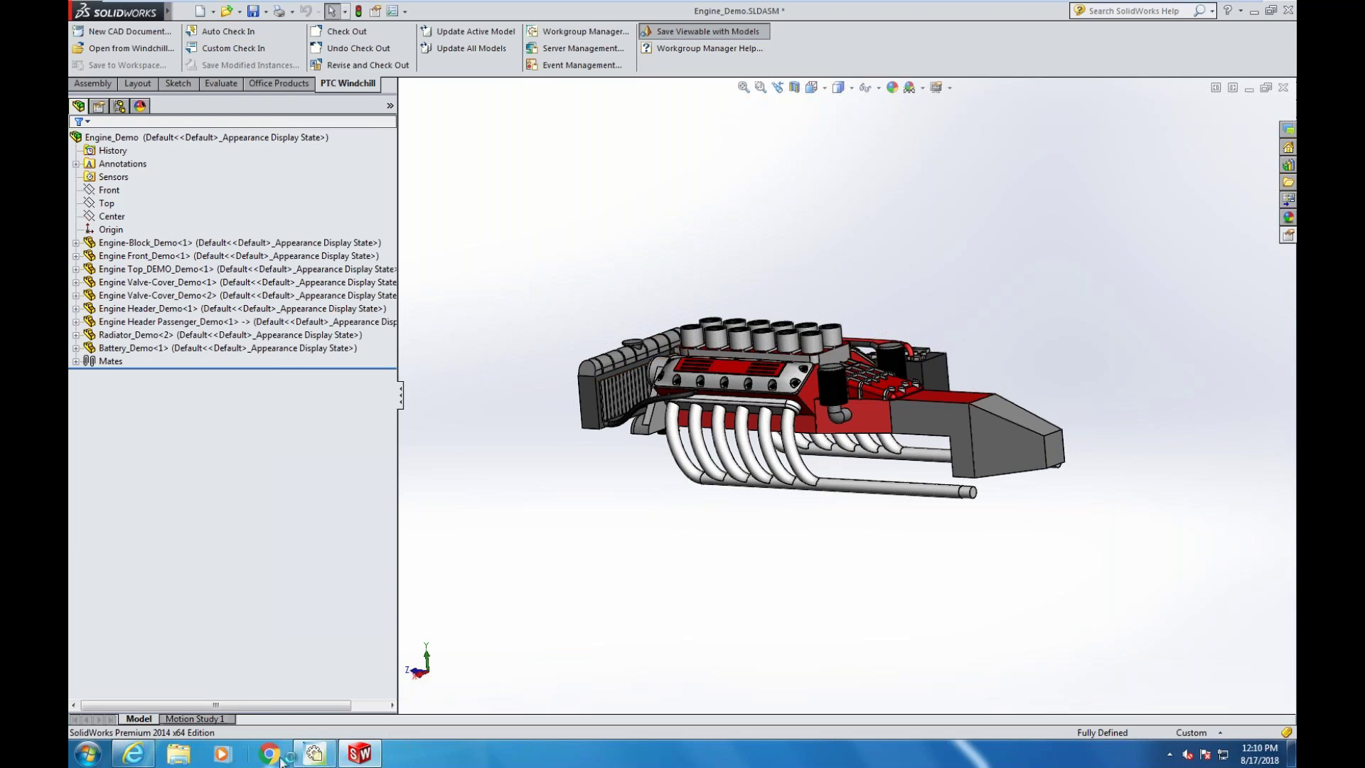
click(314, 755)
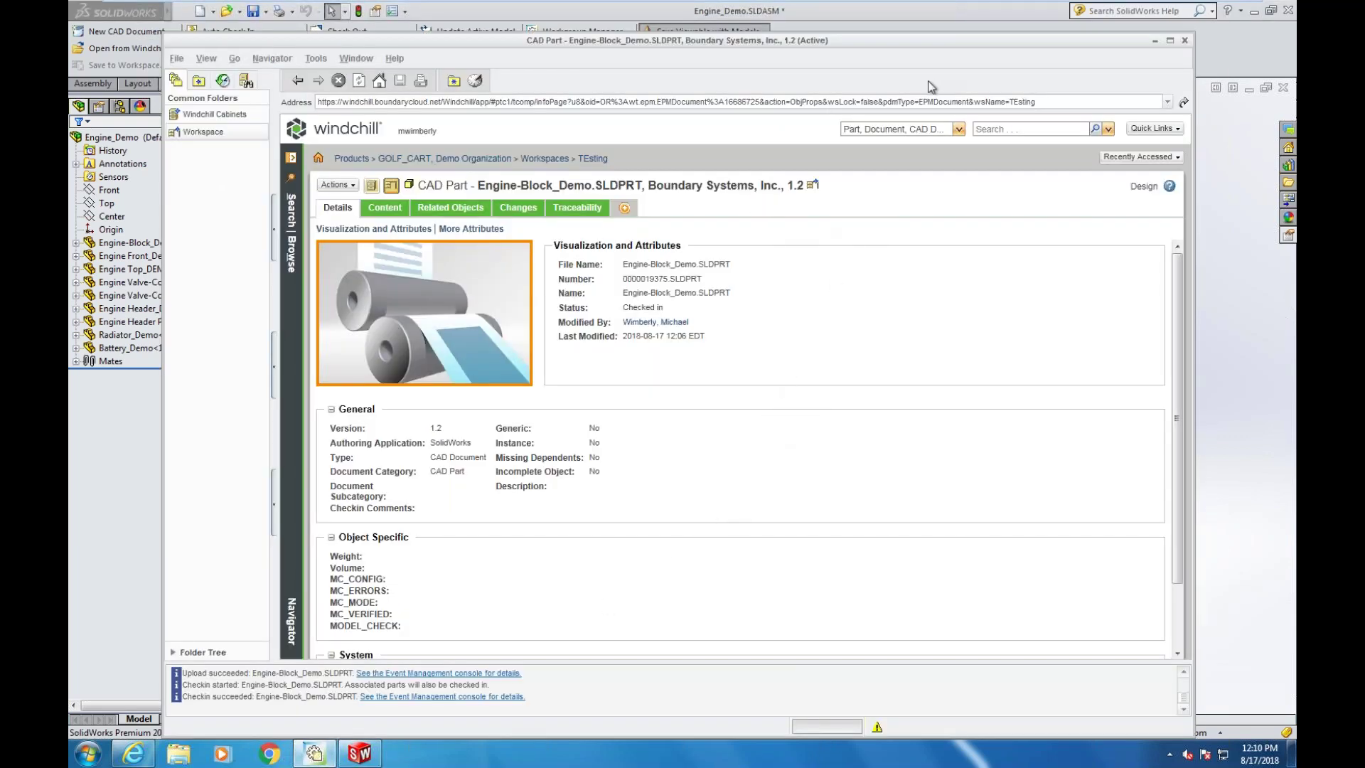
click(970, 13)
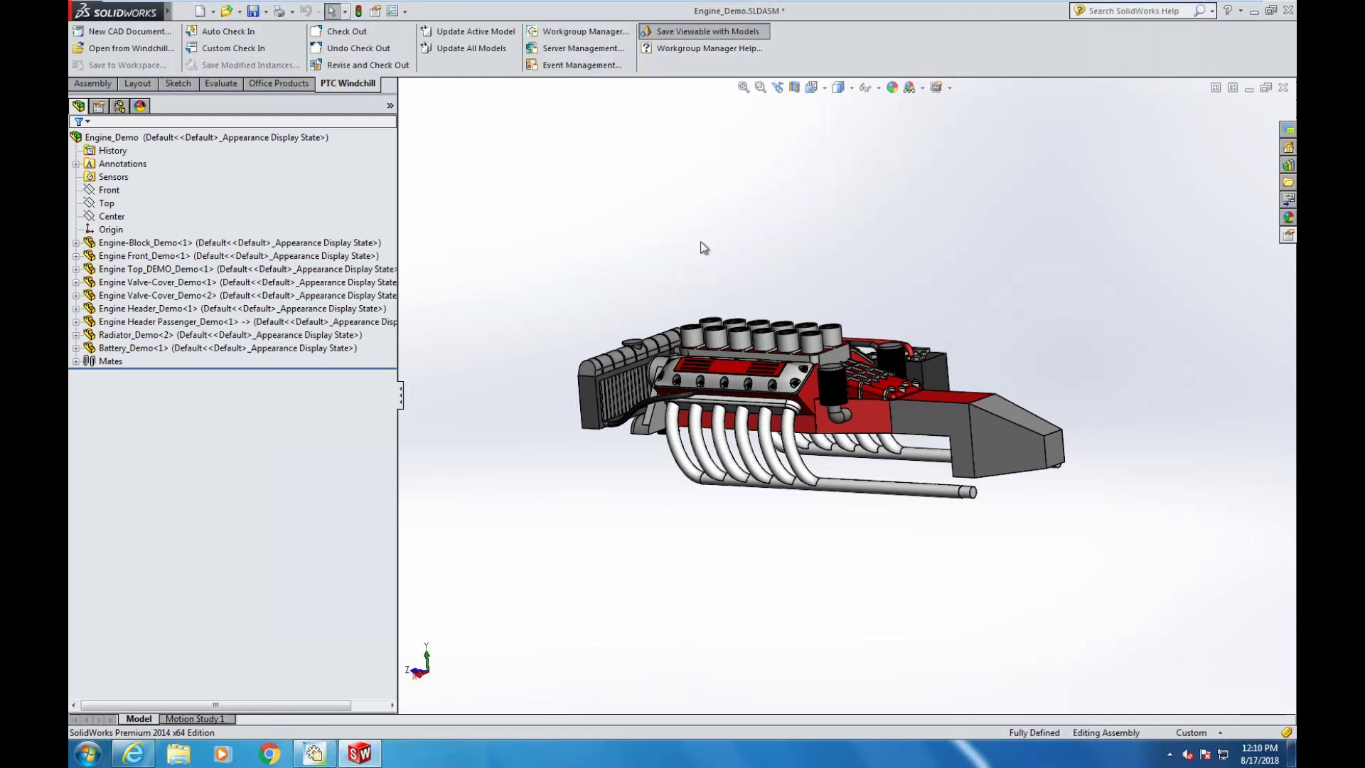
middle_drag(878, 302, 1055, 359)
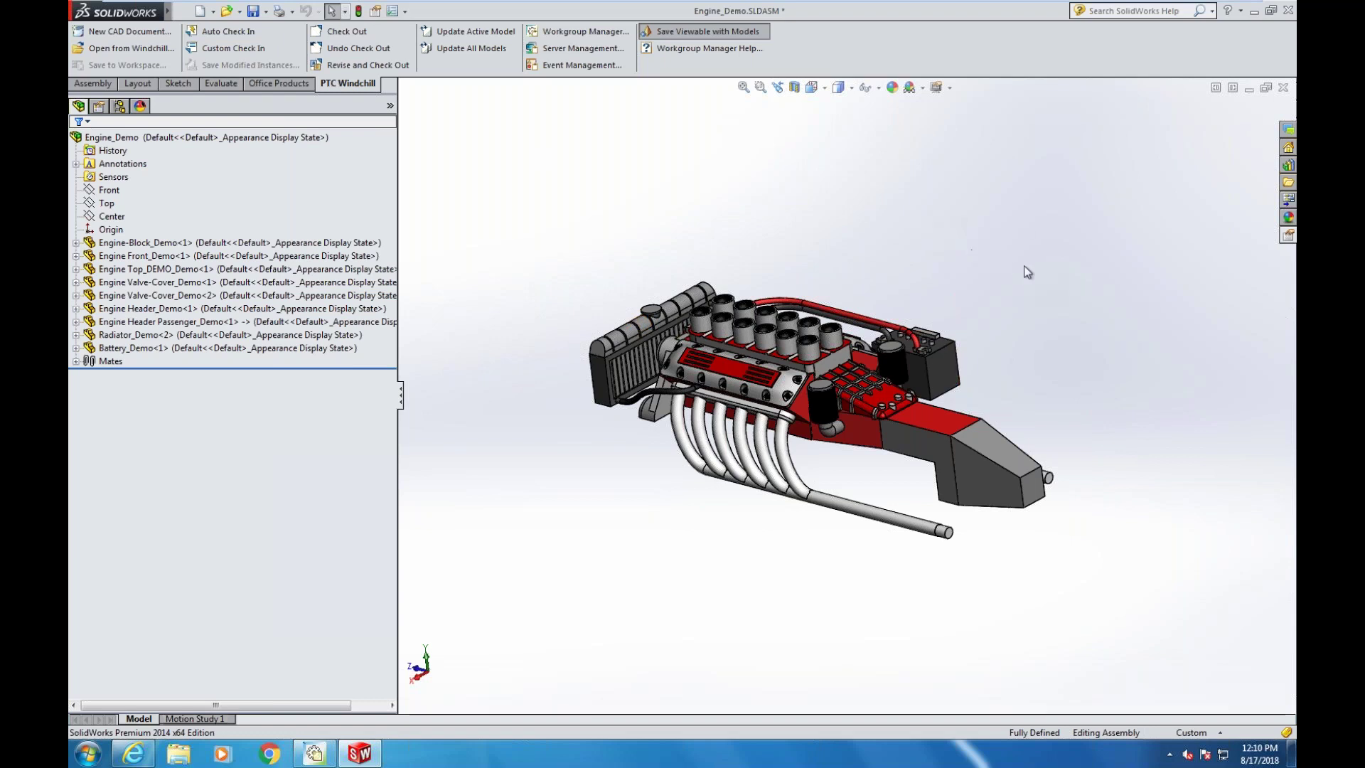
middle_drag(1072, 320, 986, 295)
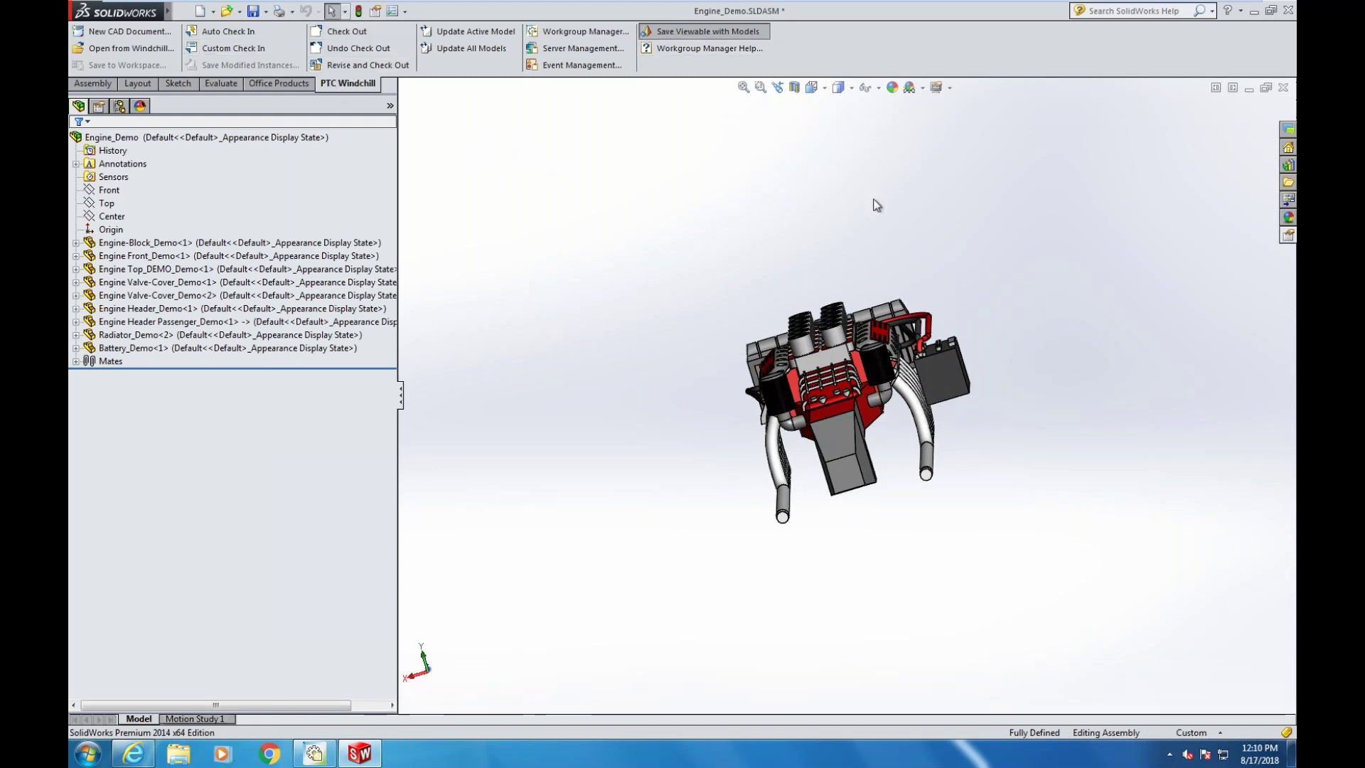
middle_drag(768, 207, 712, 198)
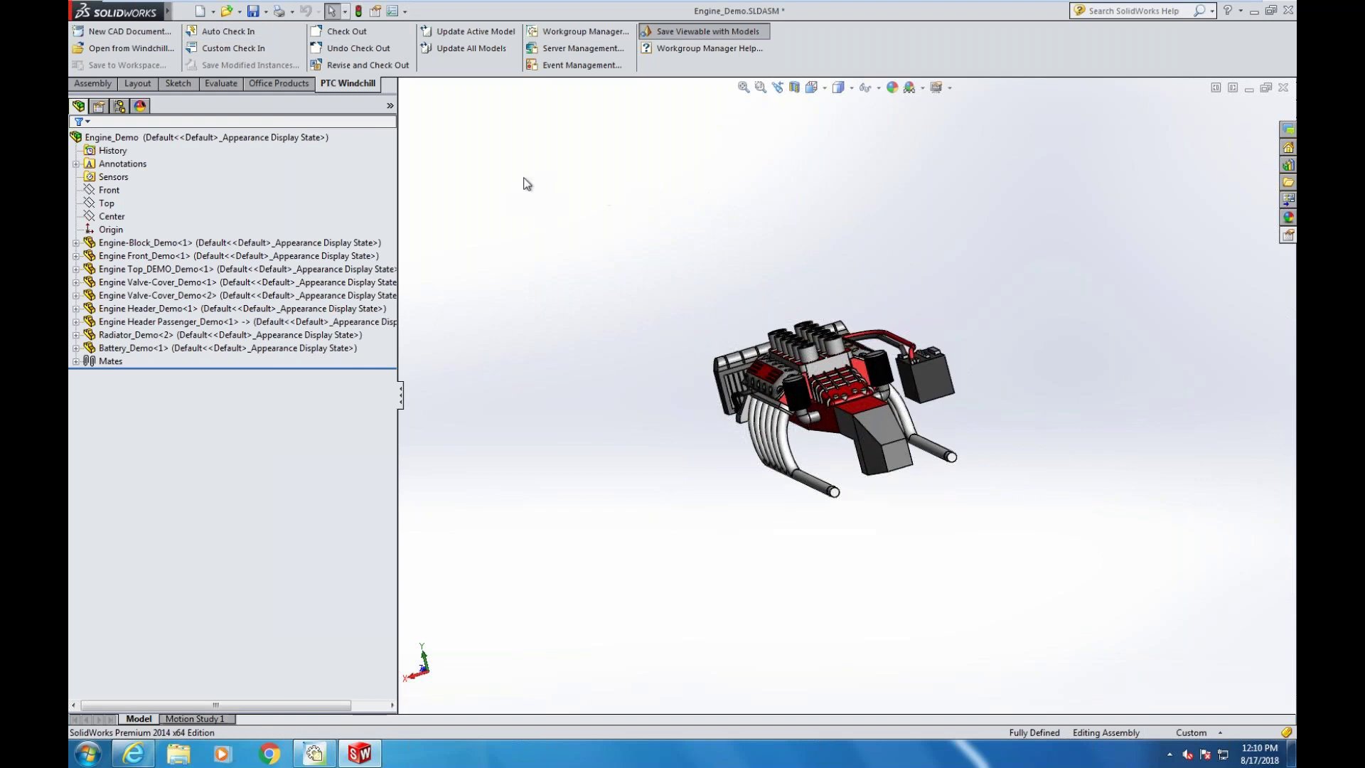
Browse Open from Windchill through Windchill Cabinets > Products > MW Demo Product, then cancel.
click(129, 47)
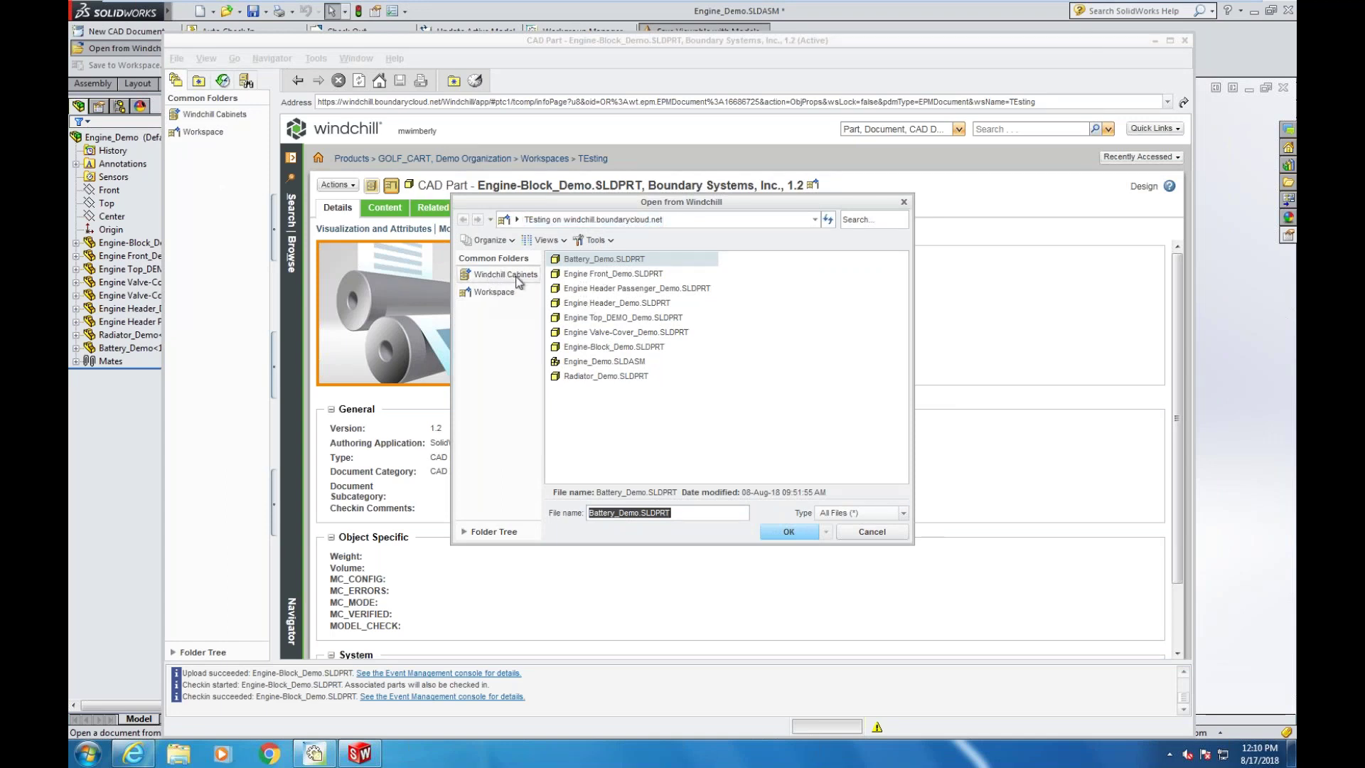
click(504, 295)
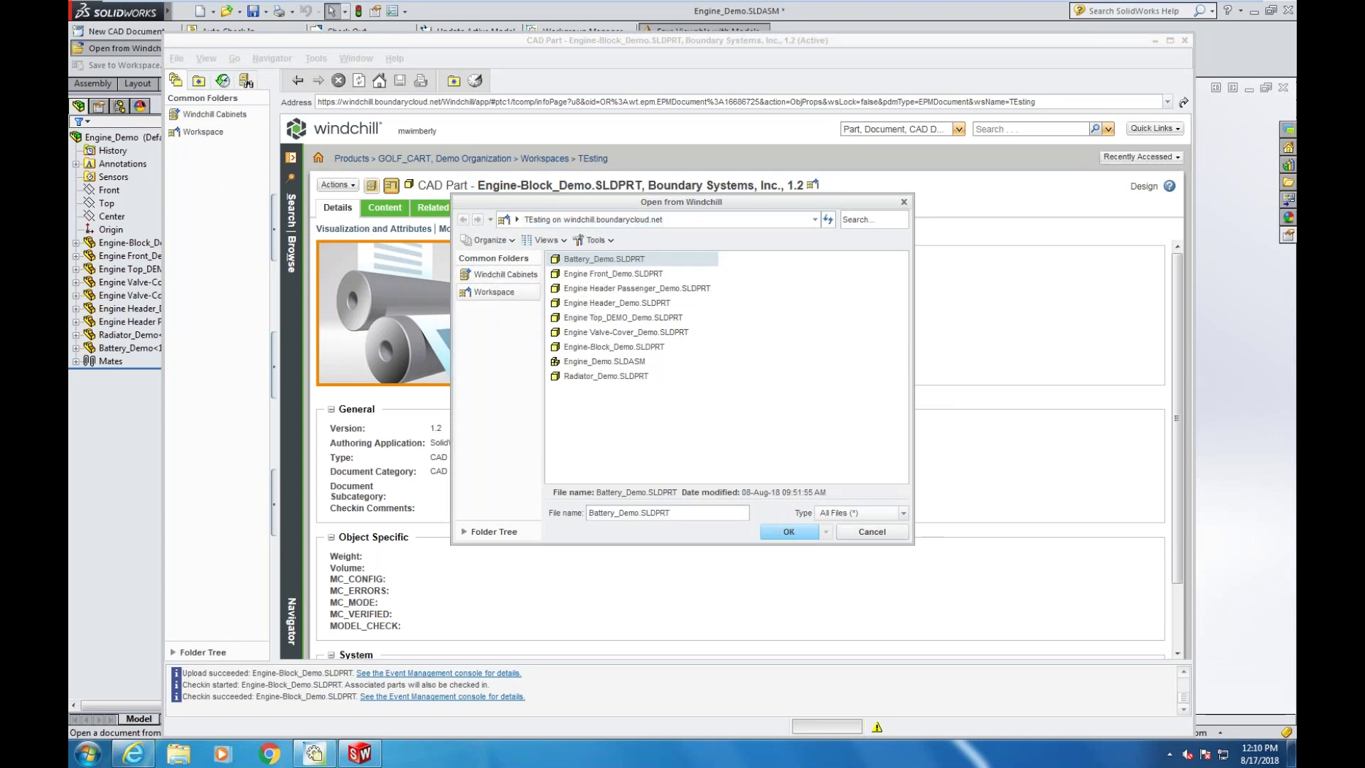
click(506, 275)
double_click(595, 276)
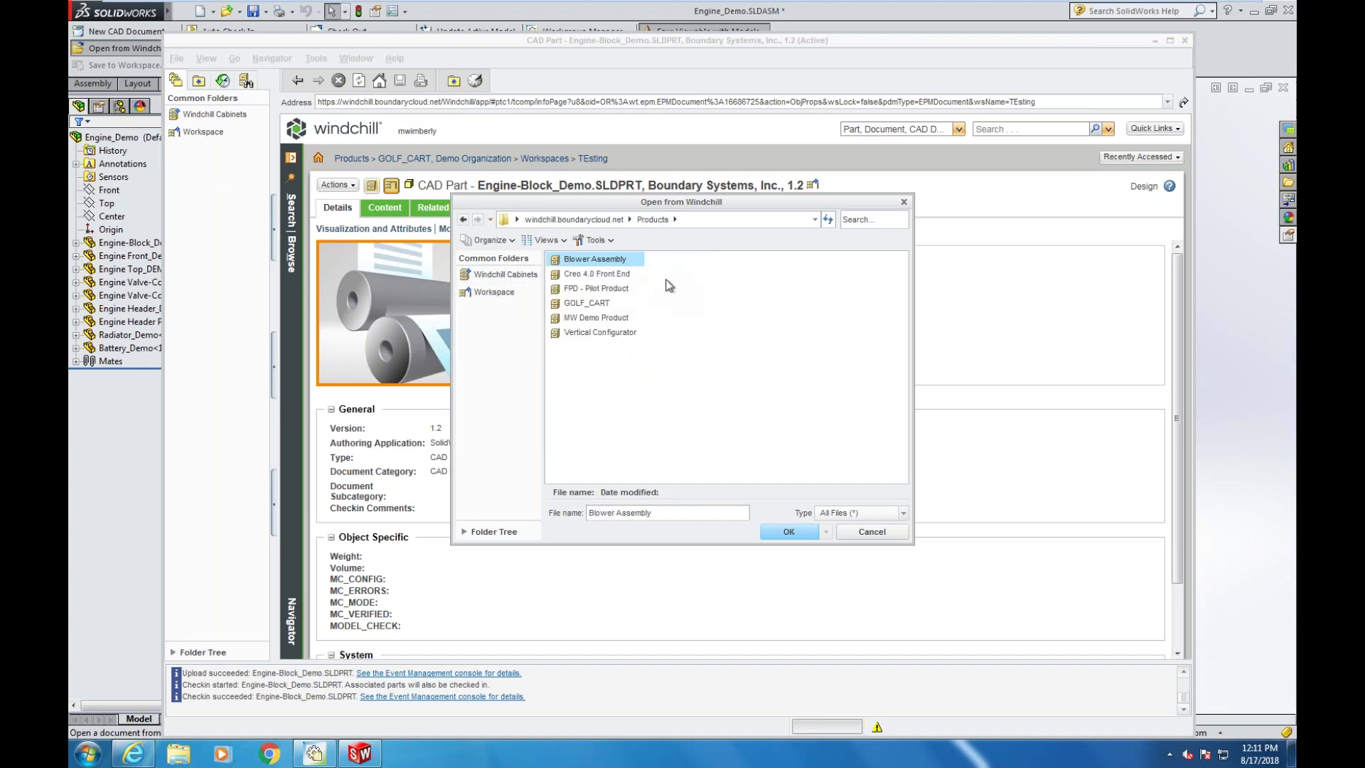
double_click(590, 318)
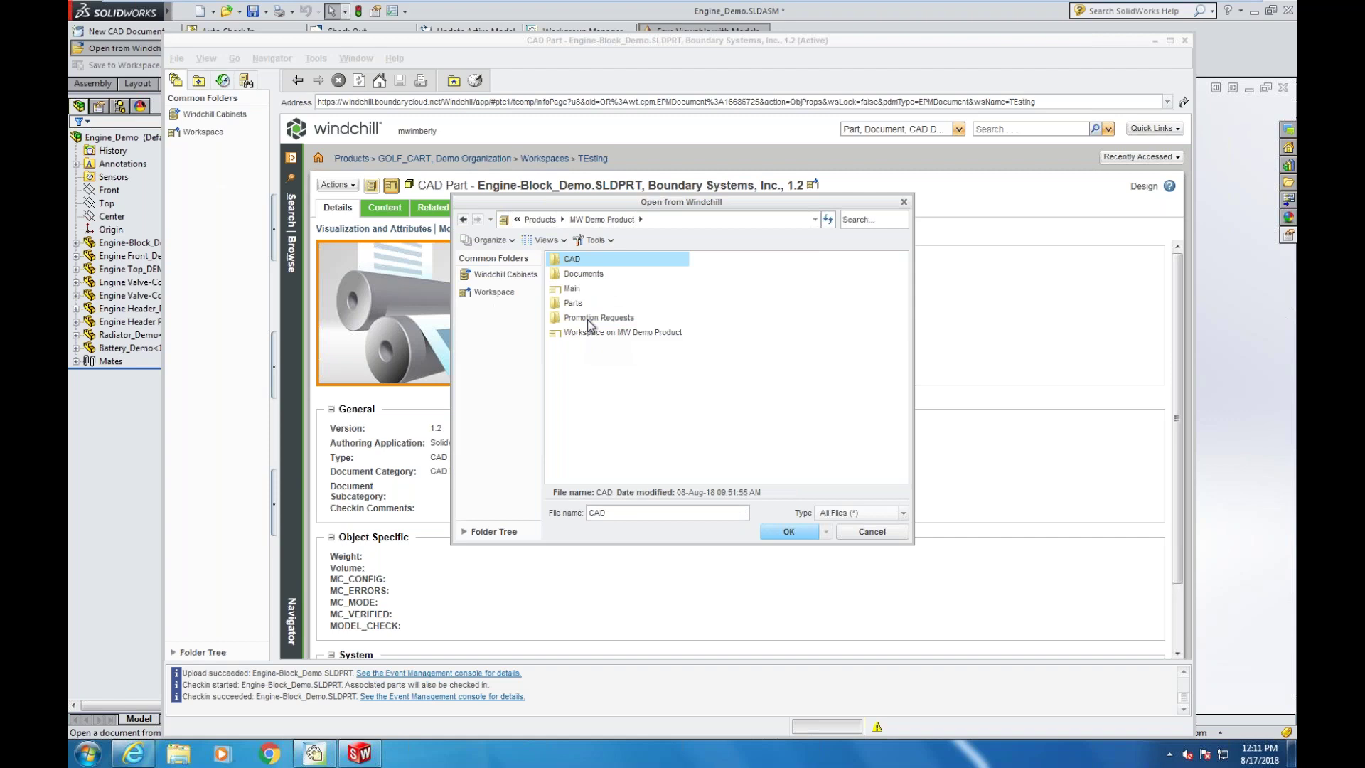
click(873, 533)
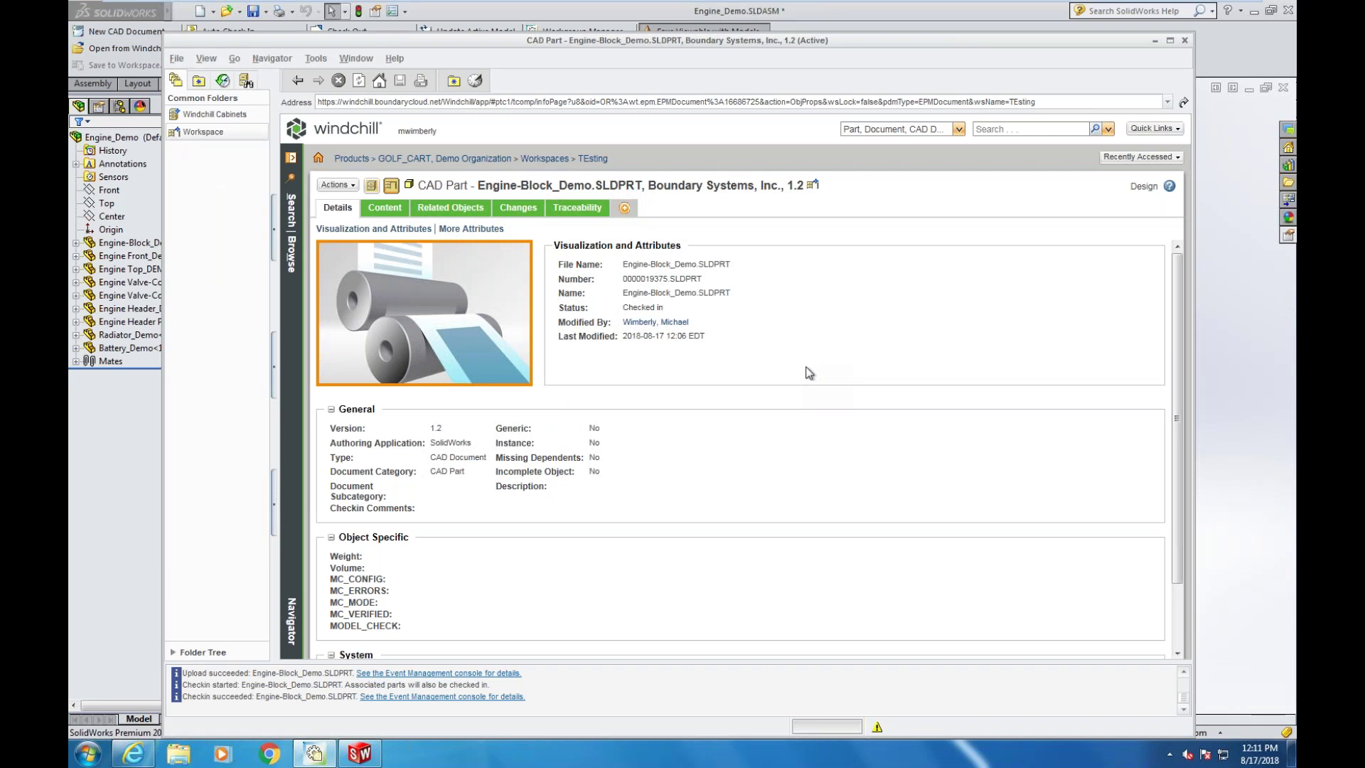
Minimize Windchill, orbit Engine_Demo.SLDASM to a side-on view, then switch to PowerPoint.
click(1157, 42)
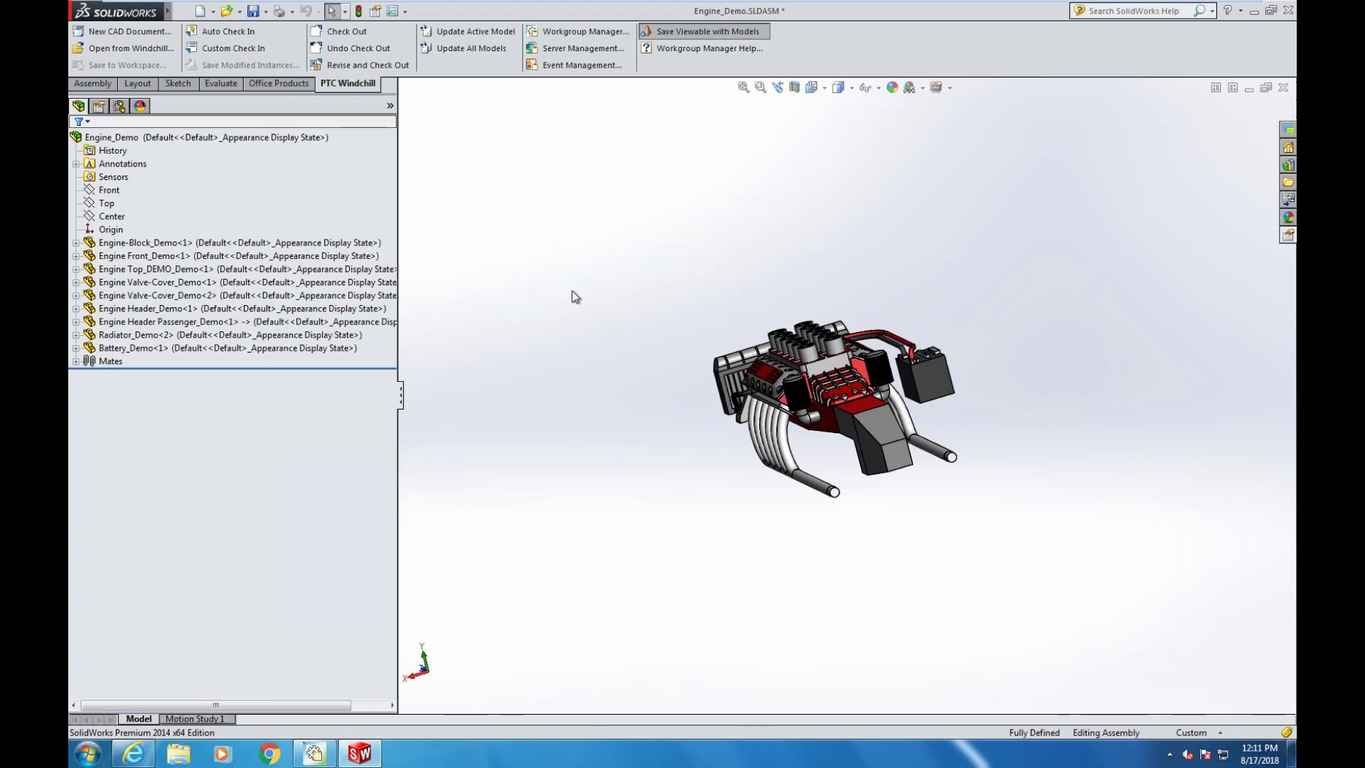
middle_drag(587, 242, 664, 241)
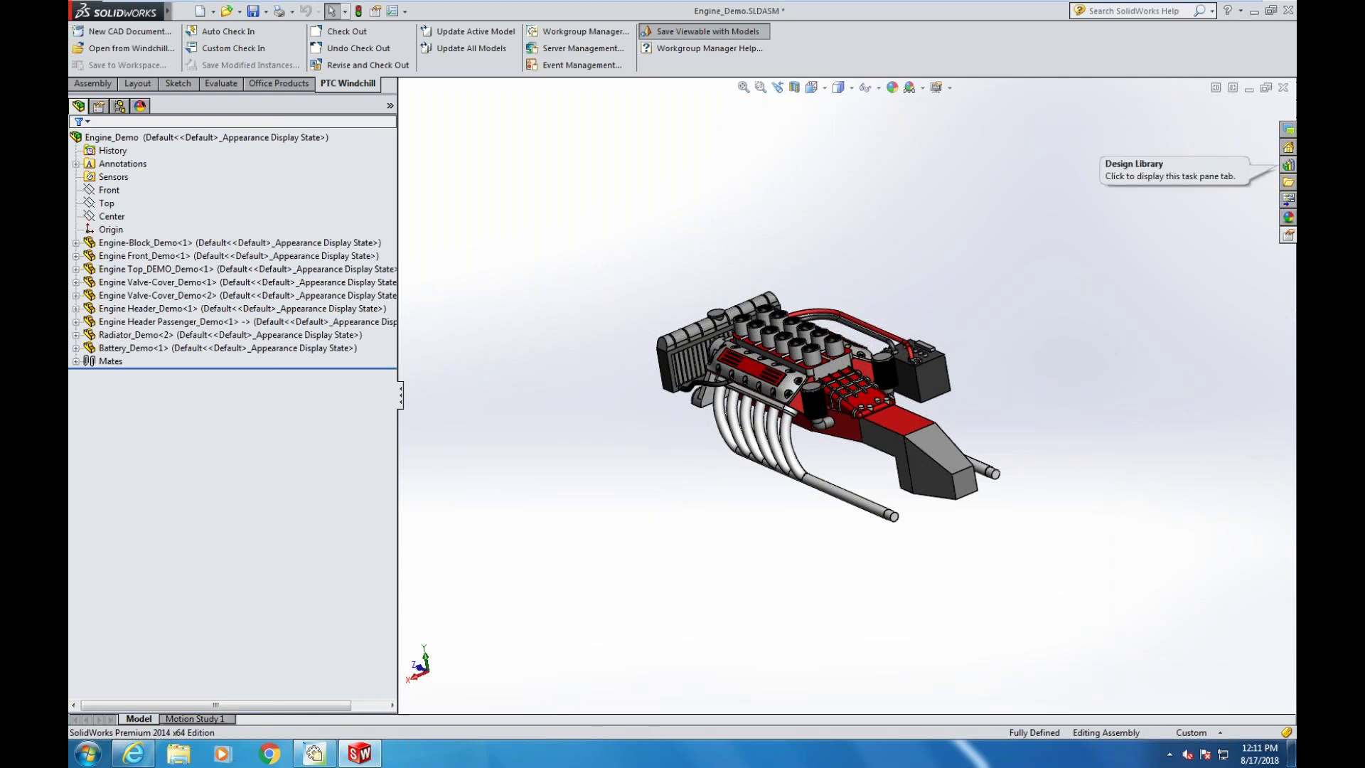
key(alt+Tab)
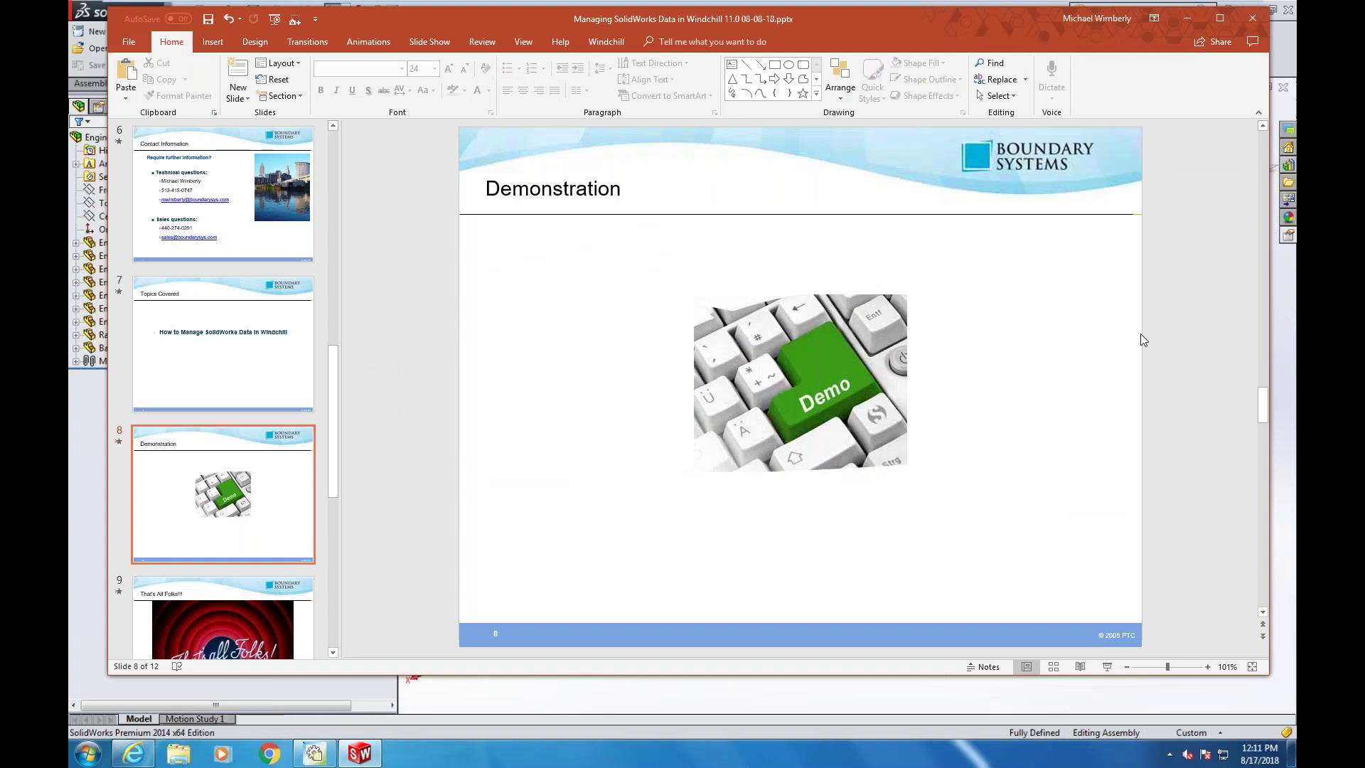